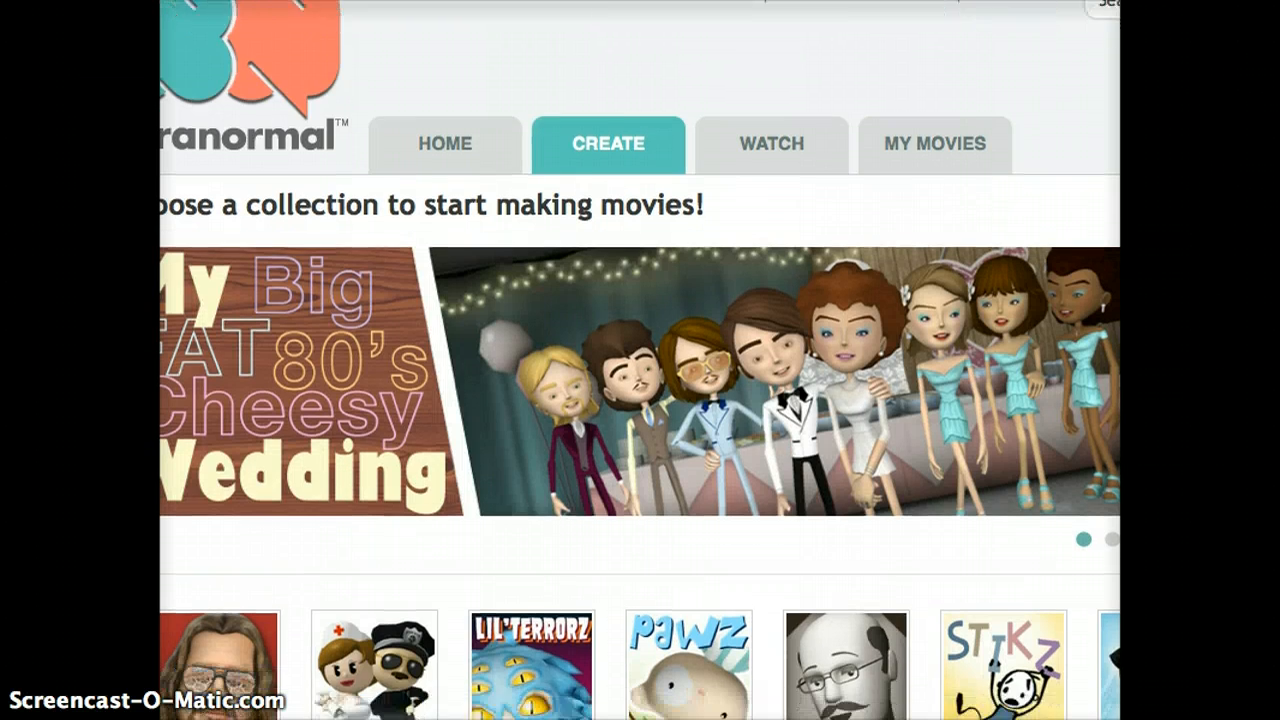
Step: Start a new two-actor movie from the Pawz collection
{"action": "scroll", "coordinate": [640, 360], "scroll_direction": "down", "scroll_amount": 5}
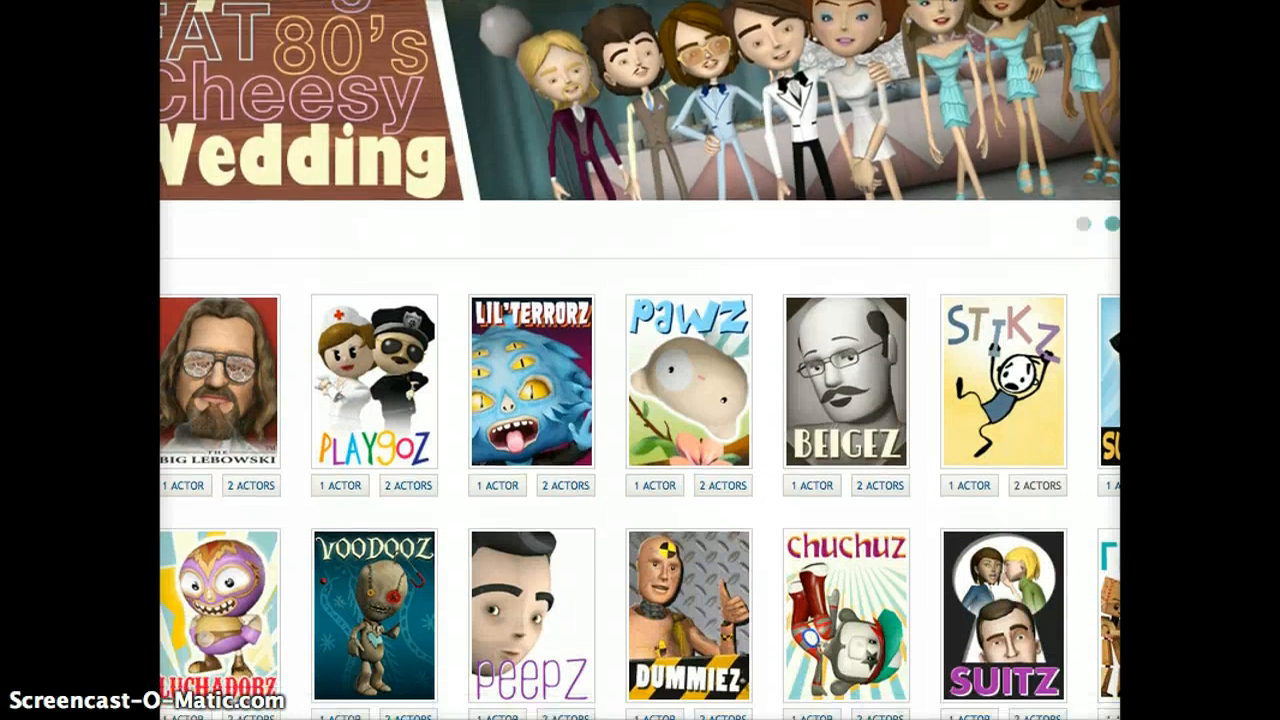
{"action": "scroll", "coordinate": [640, 360], "scroll_direction": "down", "scroll_amount": 1}
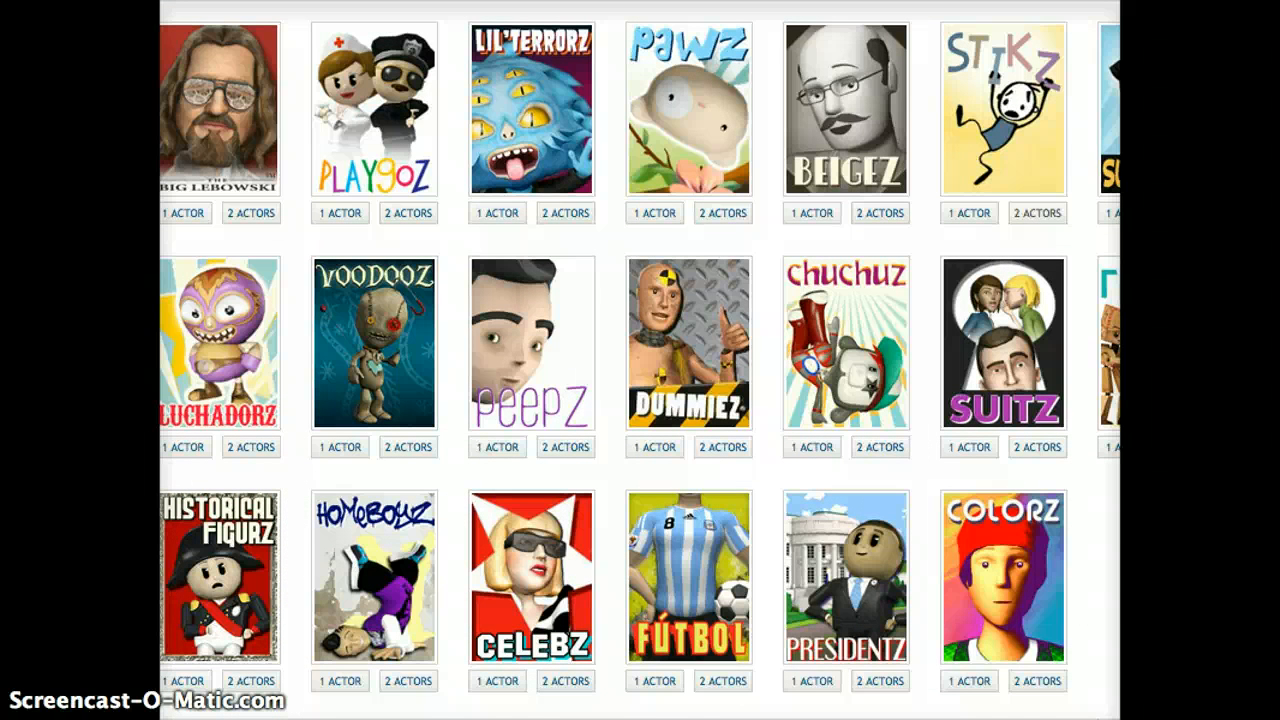
{"action": "left_click", "coordinate": [716, 222]}
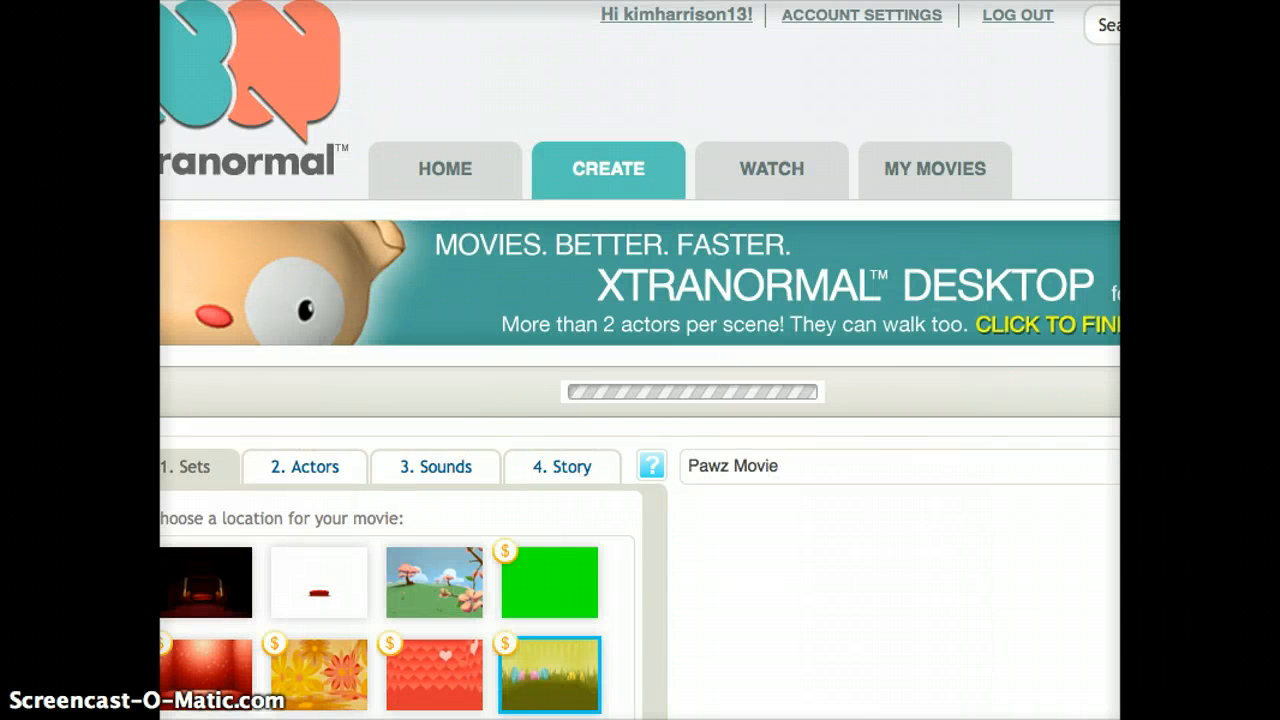
Step: Set the movie's location to the orange and yellow flower backdrop
{"action": "scroll", "coordinate": [640, 360], "scroll_direction": "down", "scroll_amount": 3}
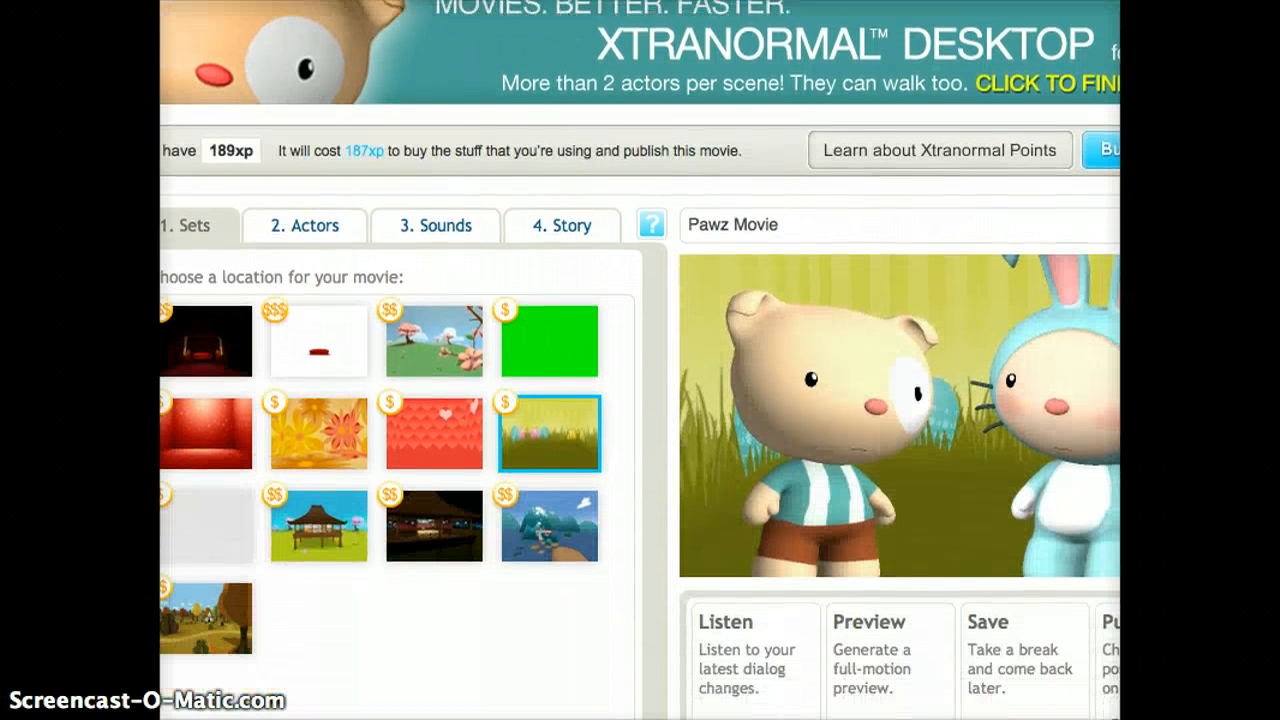
{"action": "scroll", "coordinate": [640, 360], "scroll_direction": "down", "scroll_amount": 2}
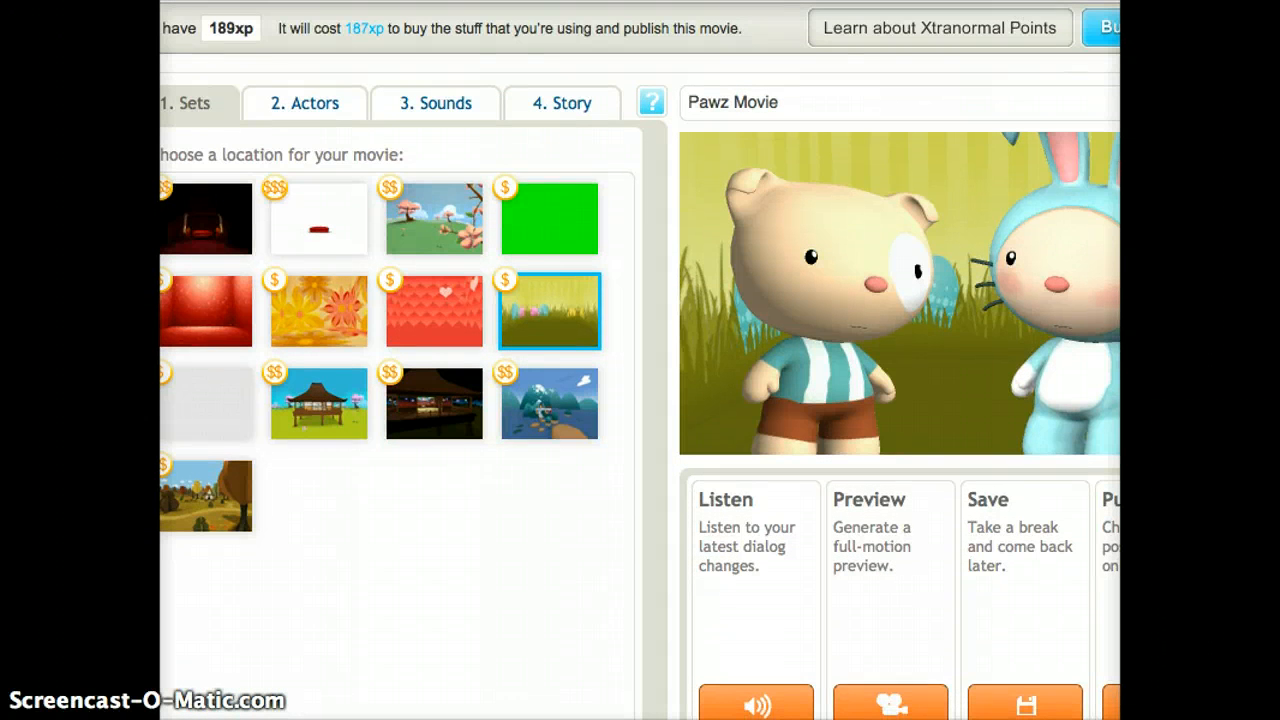
{"action": "scroll", "coordinate": [640, 360], "scroll_direction": "left", "scroll_amount": 2}
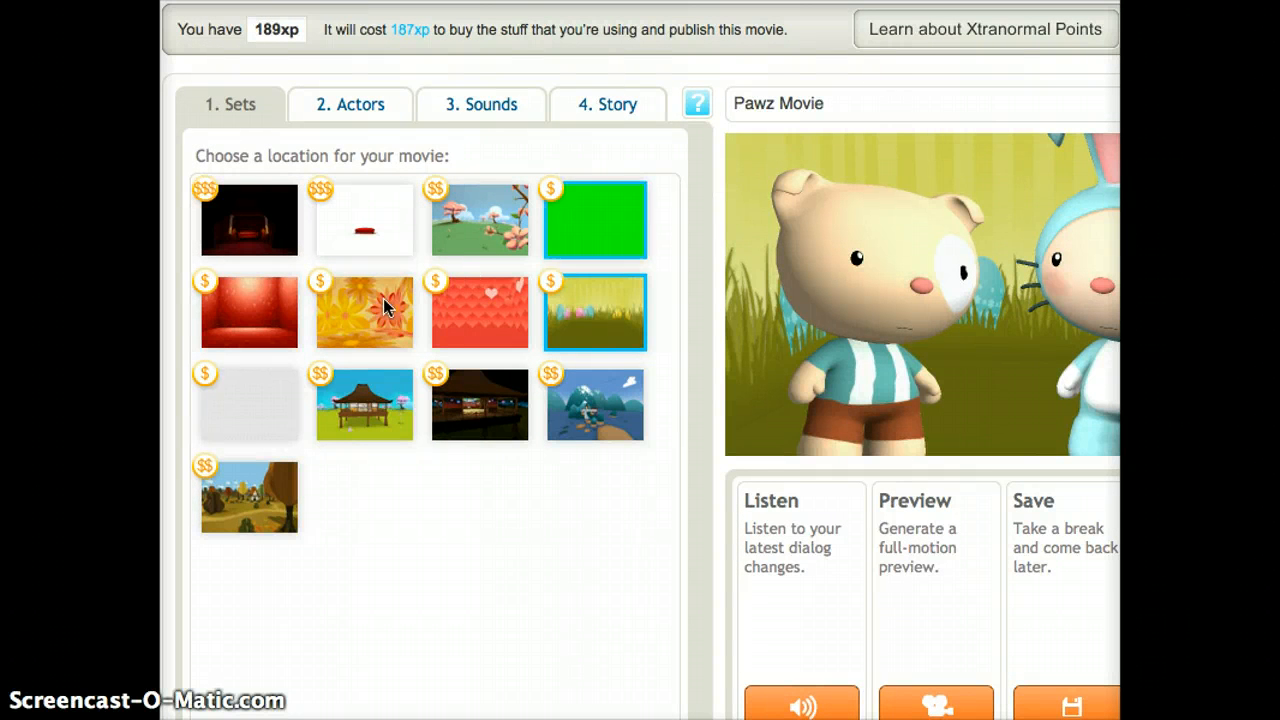
{"action": "left_click", "coordinate": [366, 325]}
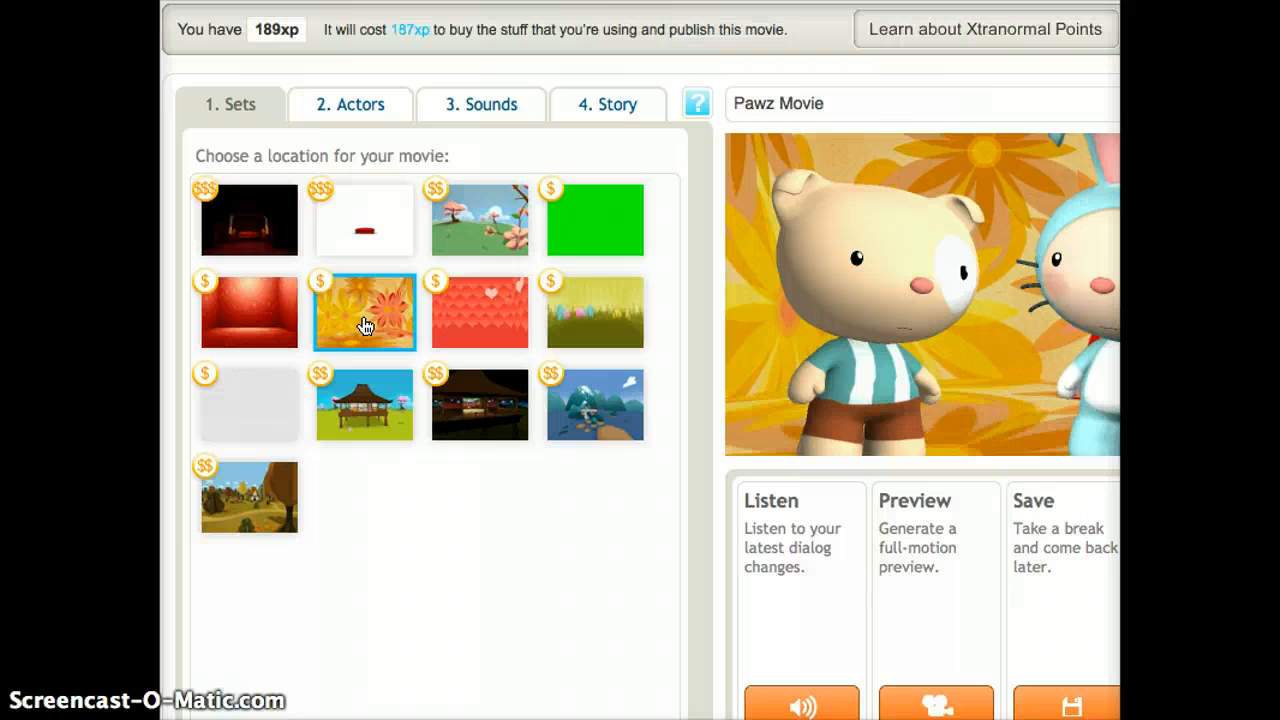
Step: Cast Actor 1 as the white bear with the orange shirt, teal sash and teal shorts
{"action": "left_click", "coordinate": [363, 110]}
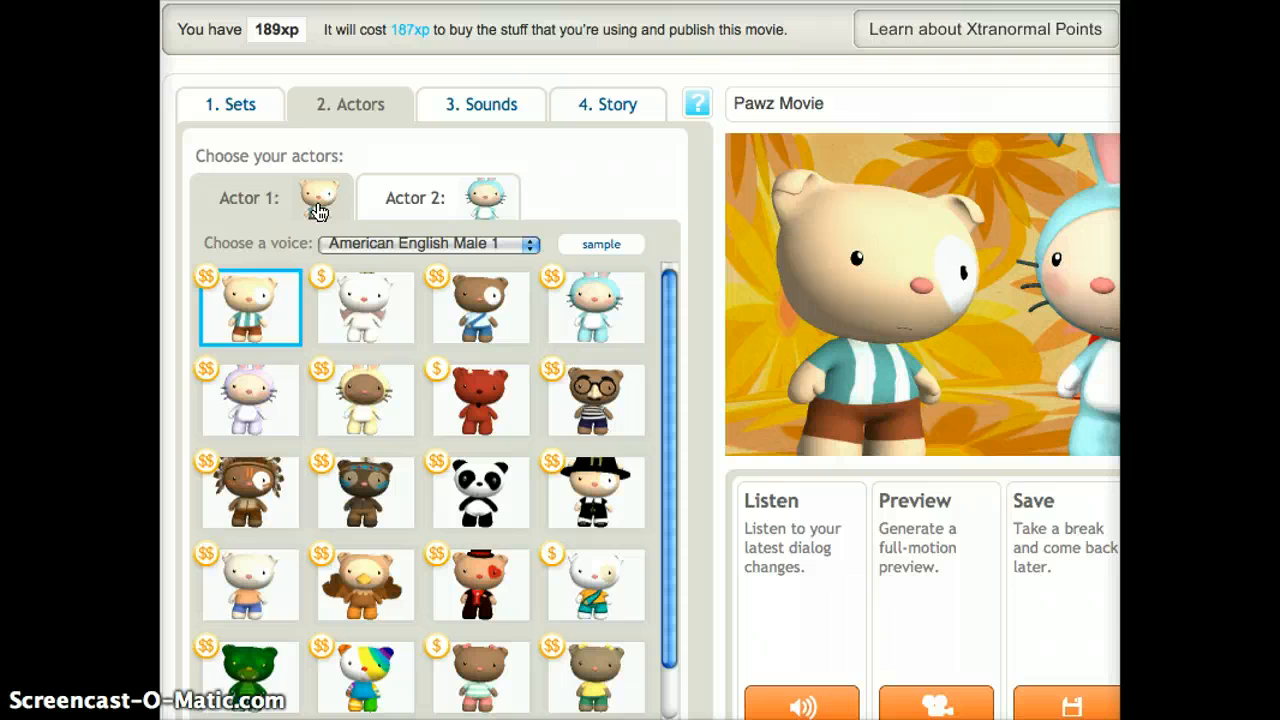
{"action": "left_click", "coordinate": [479, 318]}
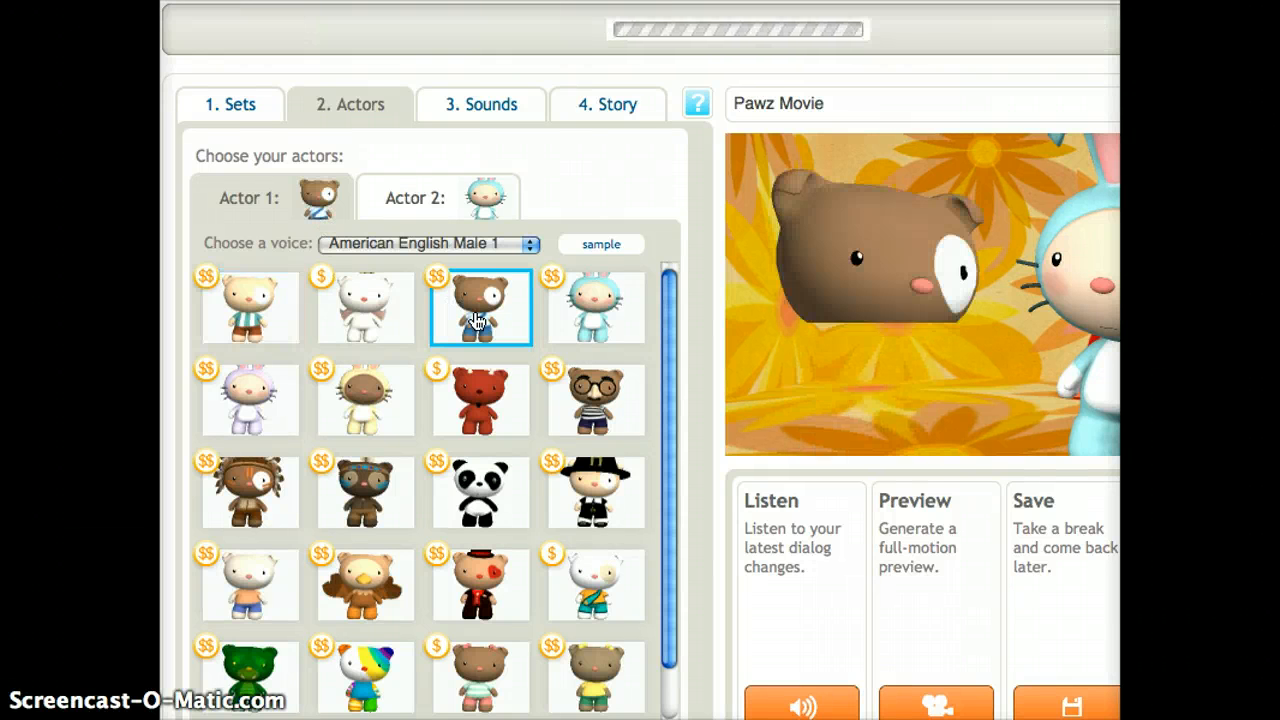
{"action": "left_click", "coordinate": [593, 320]}
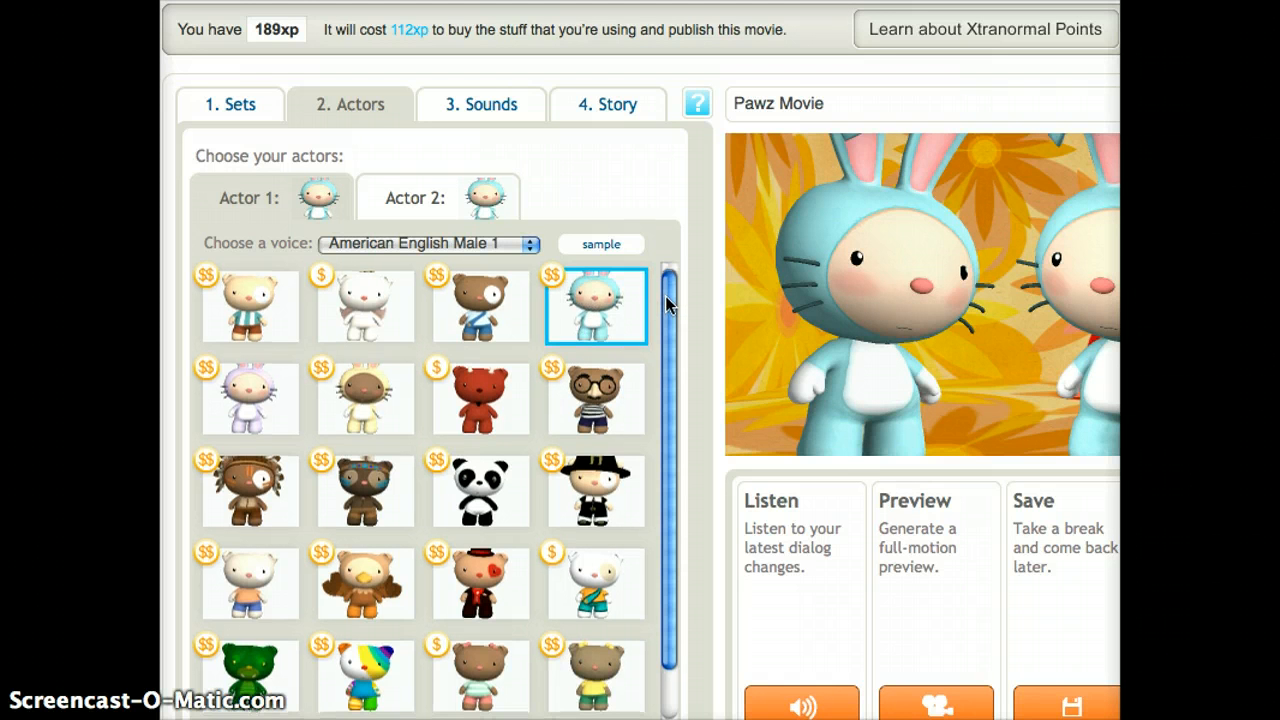
{"action": "left_click_drag", "start_coordinate": [668, 305], "coordinate": [669, 318]}
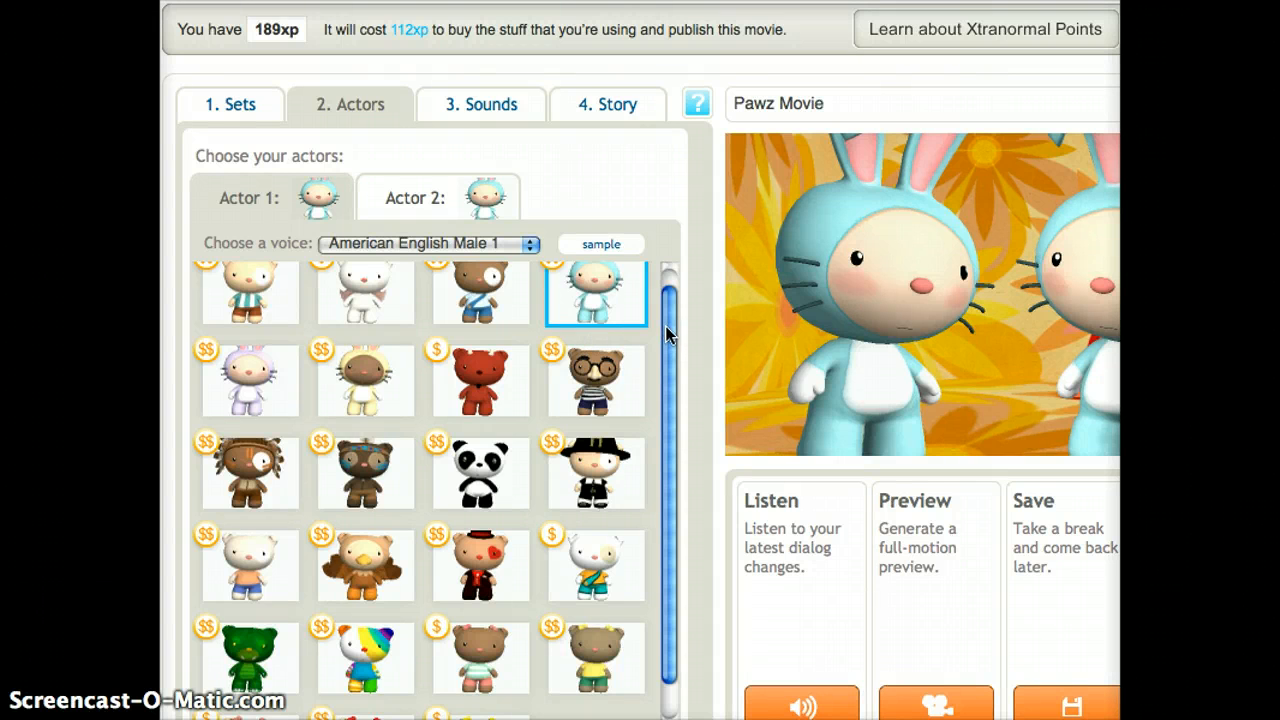
{"action": "left_click_drag", "start_coordinate": [665, 326], "coordinate": [668, 372]}
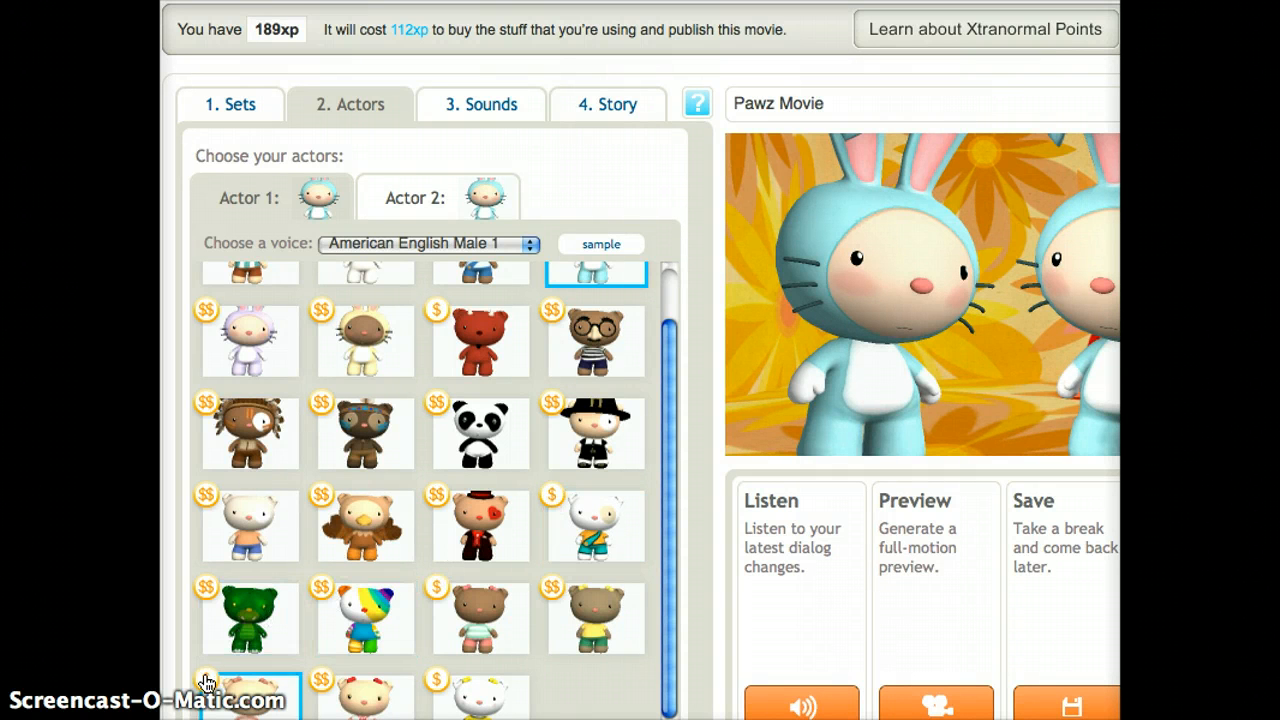
{"action": "left_click", "coordinate": [597, 535]}
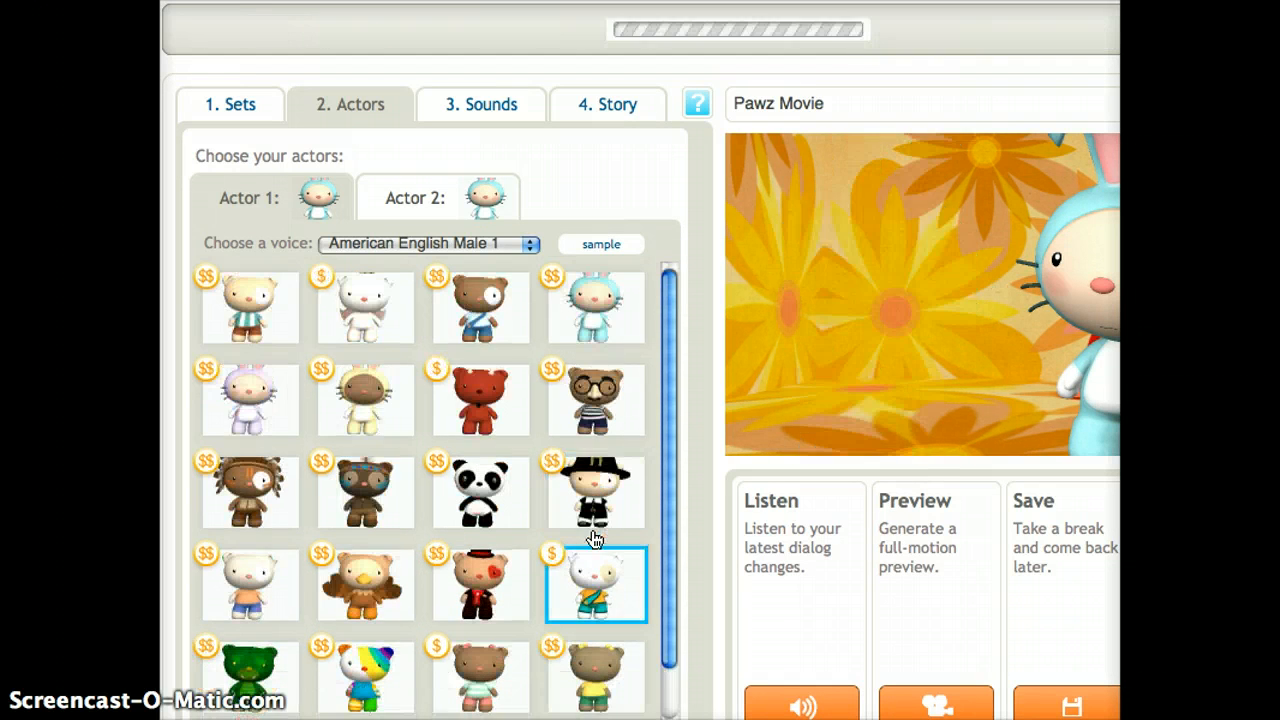
Step: Cast Actor 2 as the white bear with yellow hair bows and a yellow striped shirt
{"action": "left_click", "coordinate": [422, 205]}
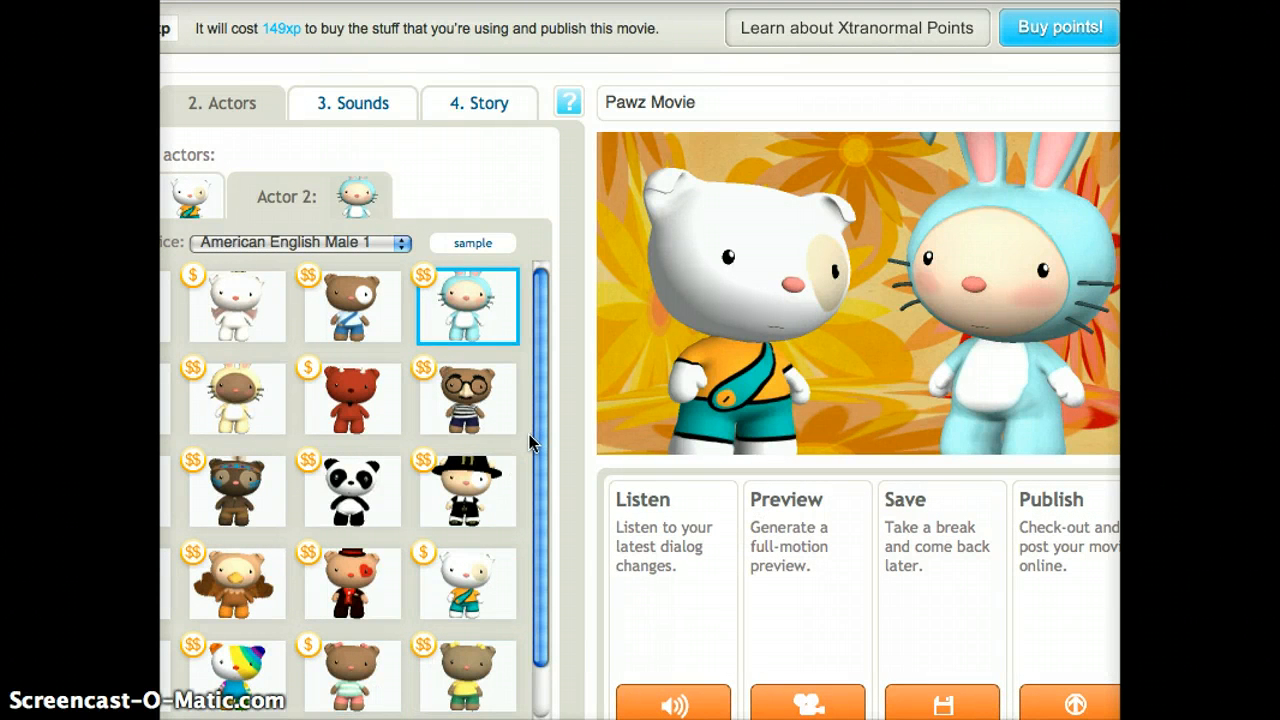
{"action": "left_click_drag", "start_coordinate": [537, 442], "coordinate": [534, 523]}
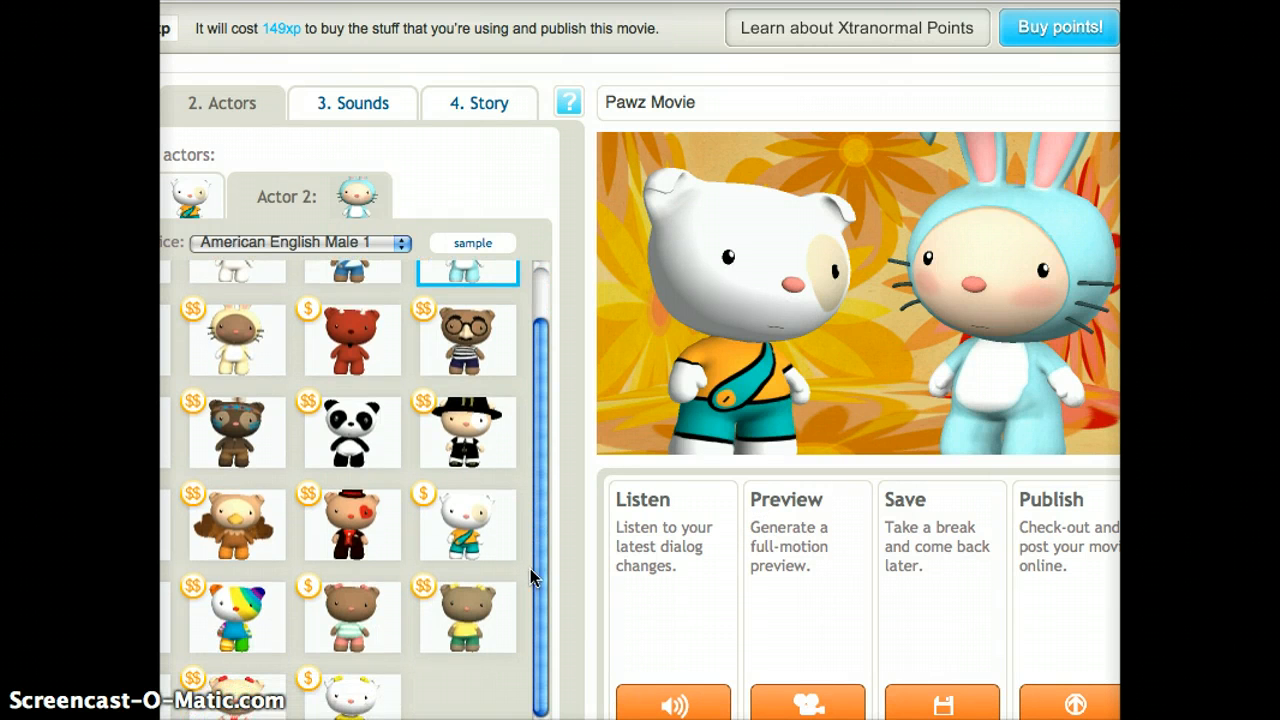
{"action": "left_click", "coordinate": [349, 694]}
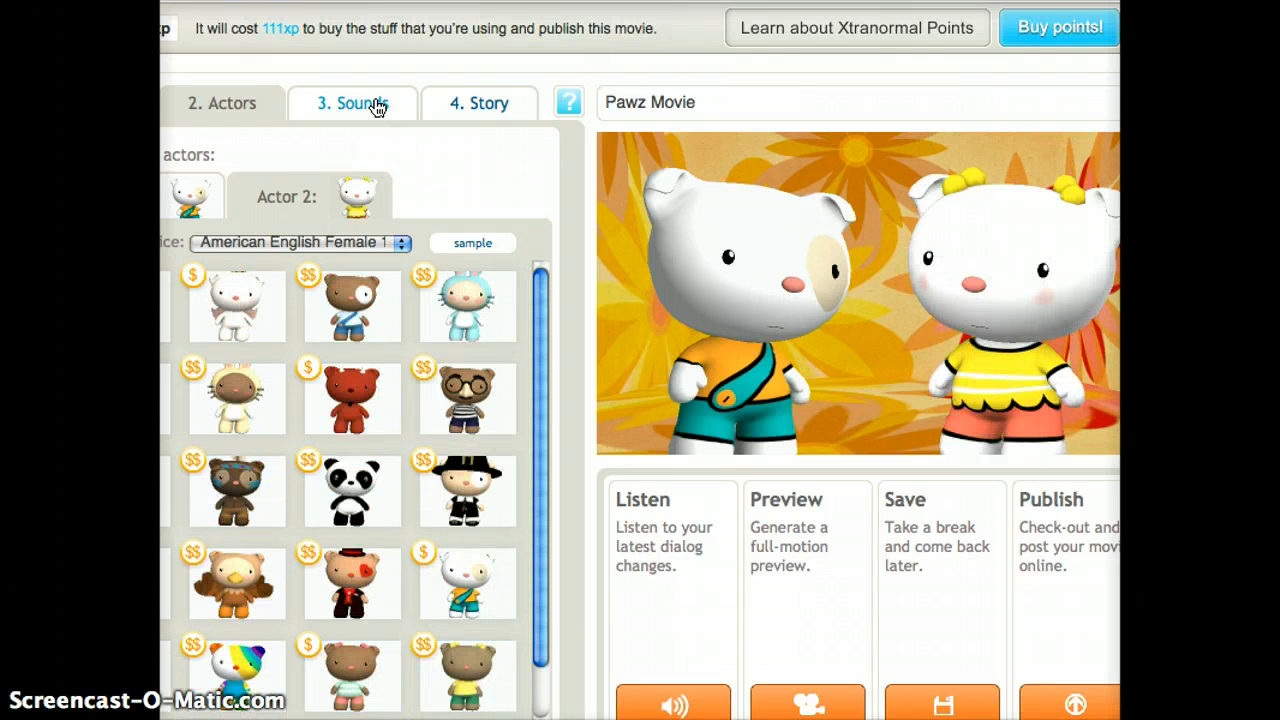
Step: Set the background sound to Children at park and the background music to Folk pop 1
{"action": "left_click", "coordinate": [377, 108]}
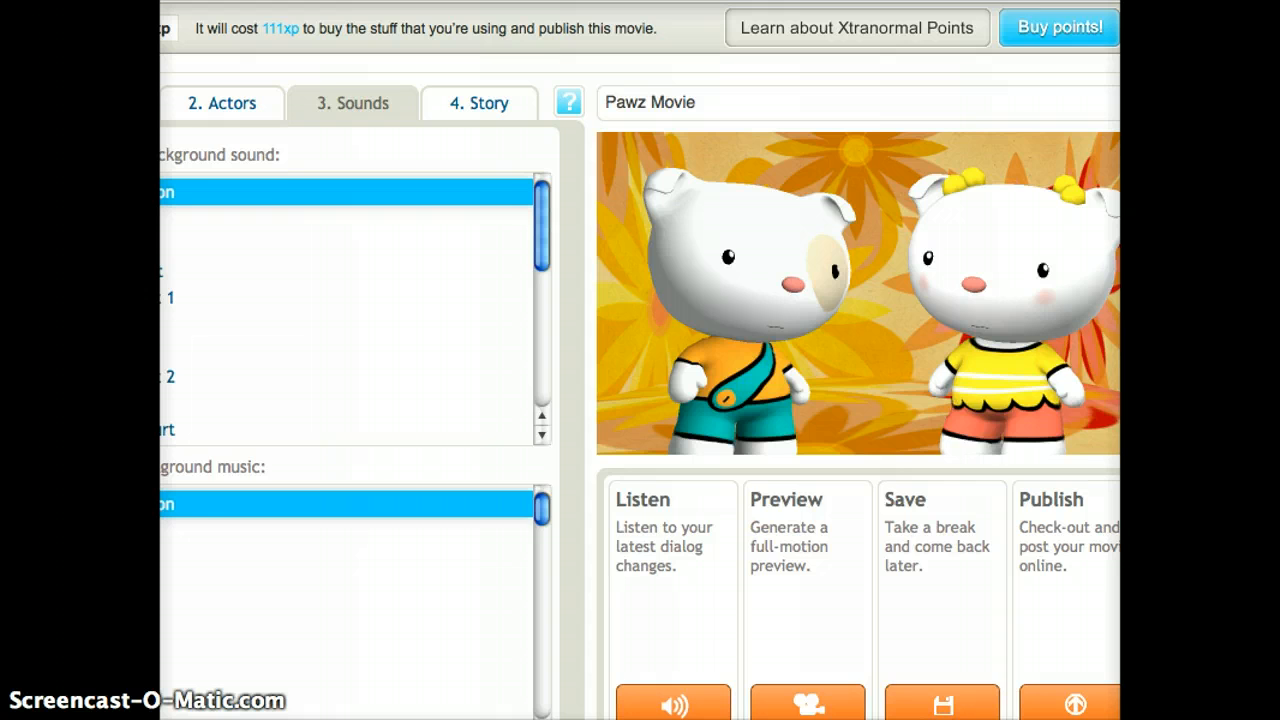
{"action": "scroll", "coordinate": [640, 362], "scroll_direction": "left", "scroll_amount": 3}
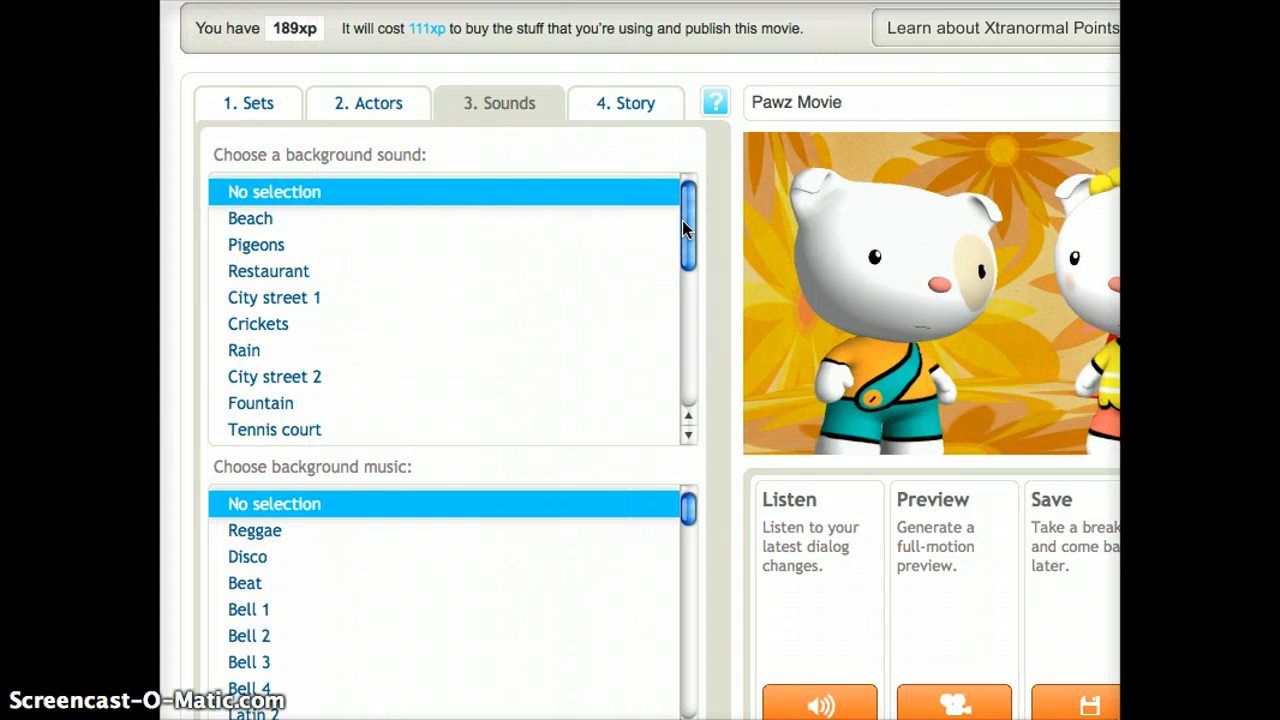
{"action": "left_click_drag", "start_coordinate": [682, 220], "coordinate": [684, 377]}
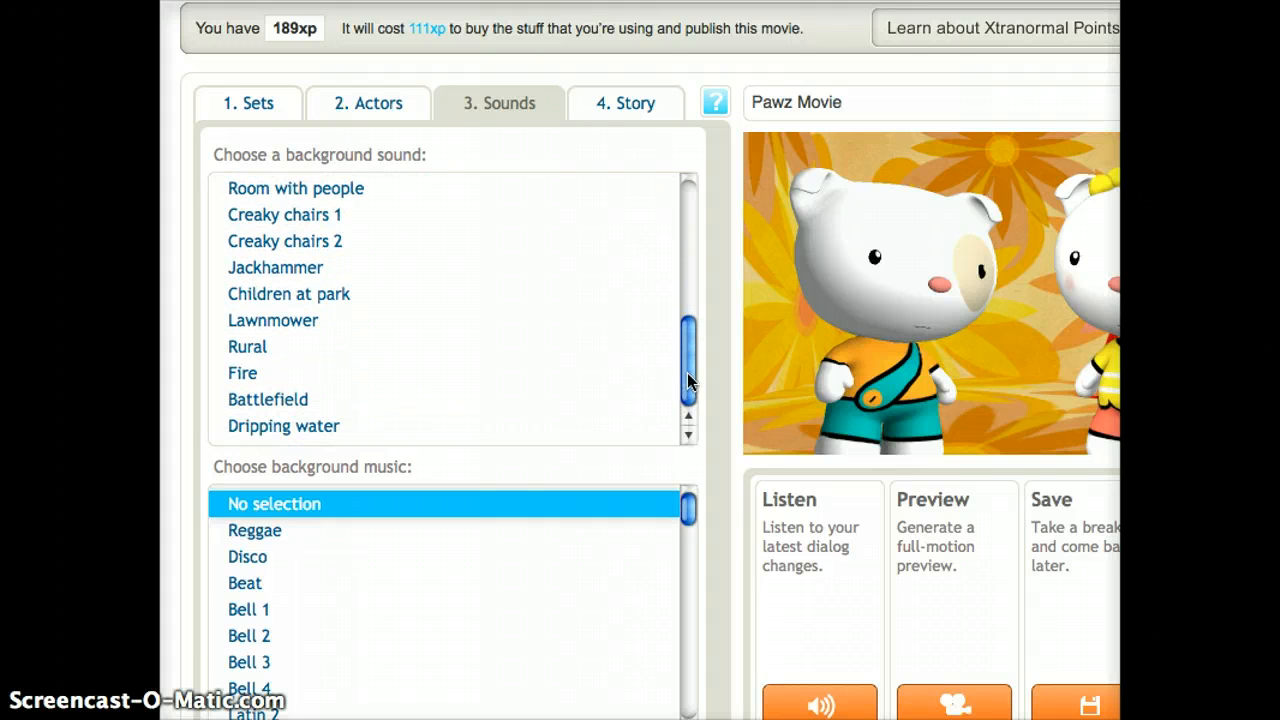
{"action": "left_click_drag", "start_coordinate": [688, 518], "coordinate": [694, 636]}
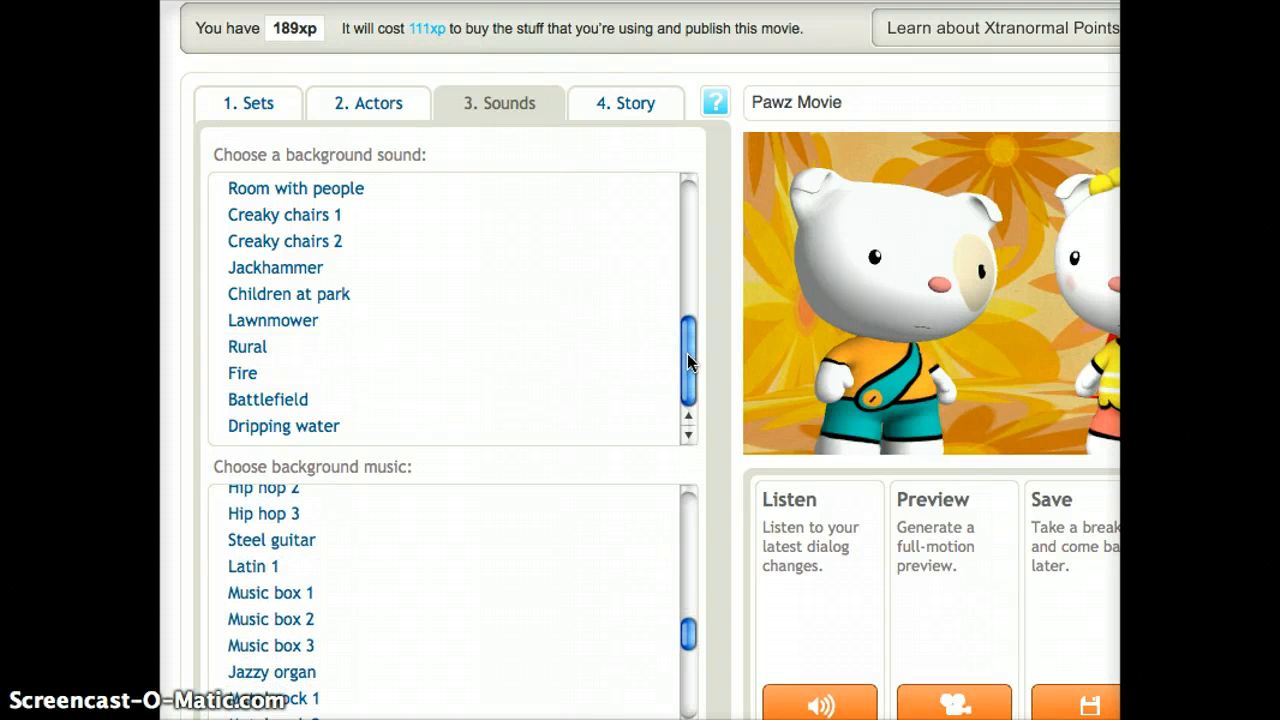
{"action": "left_click_drag", "start_coordinate": [687, 355], "coordinate": [700, 222]}
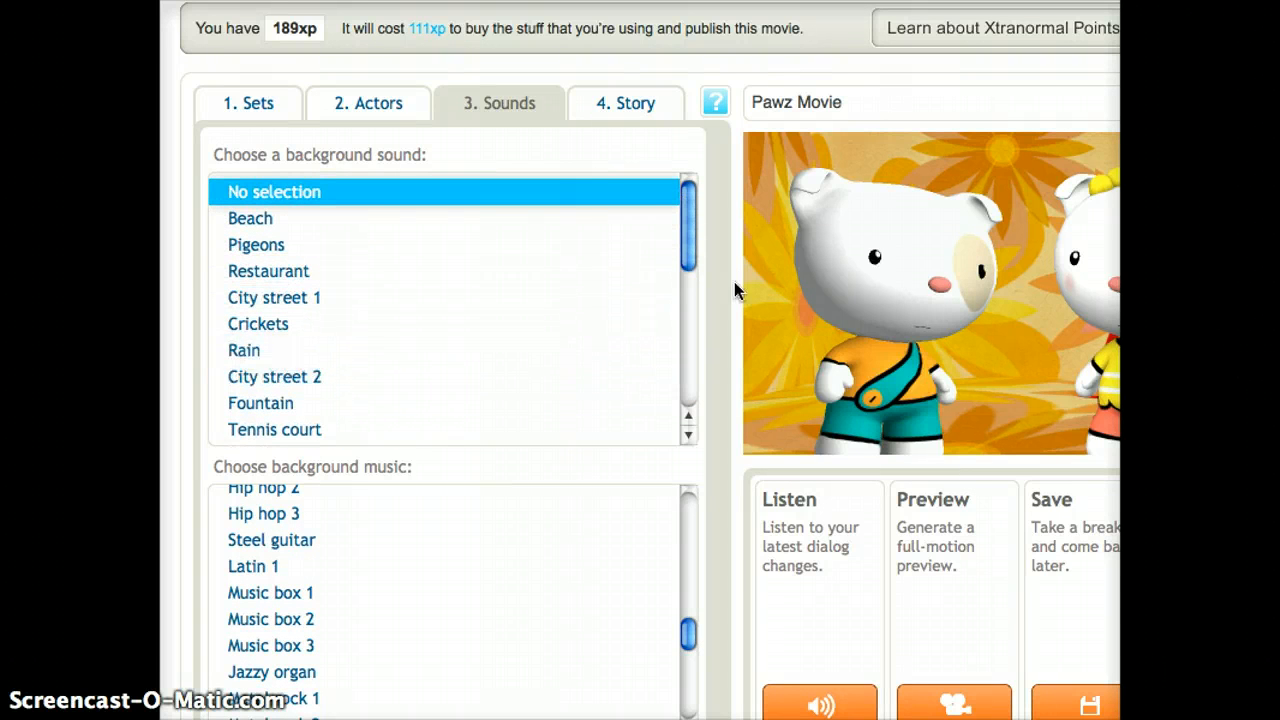
{"action": "left_click_drag", "start_coordinate": [686, 247], "coordinate": [678, 393]}
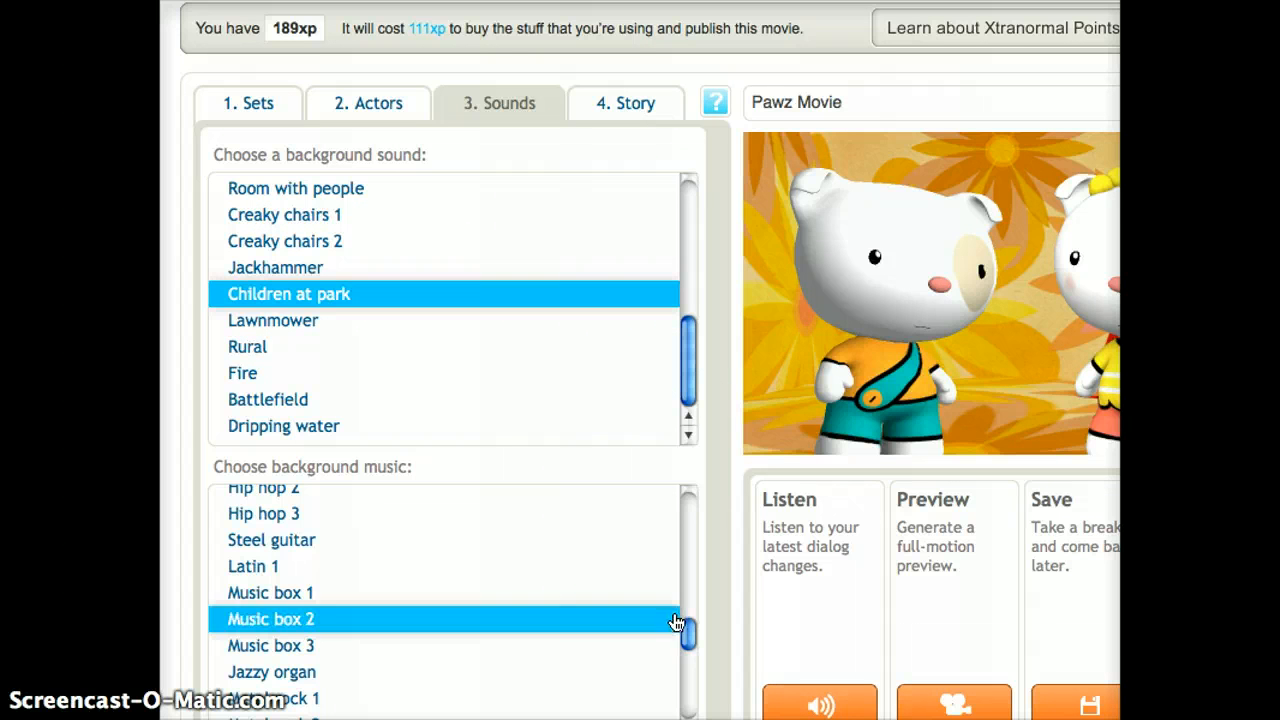
{"action": "left_click_drag", "start_coordinate": [686, 631], "coordinate": [714, 700]}
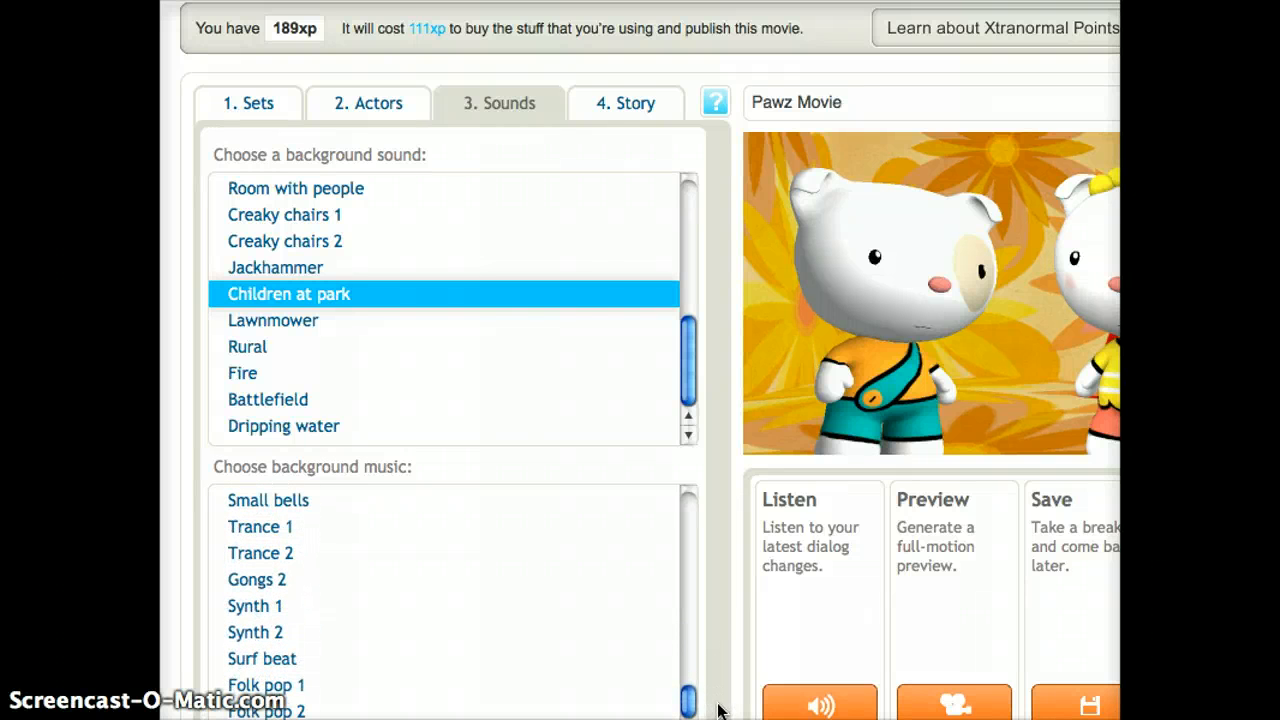
{"action": "left_click", "coordinate": [533, 684]}
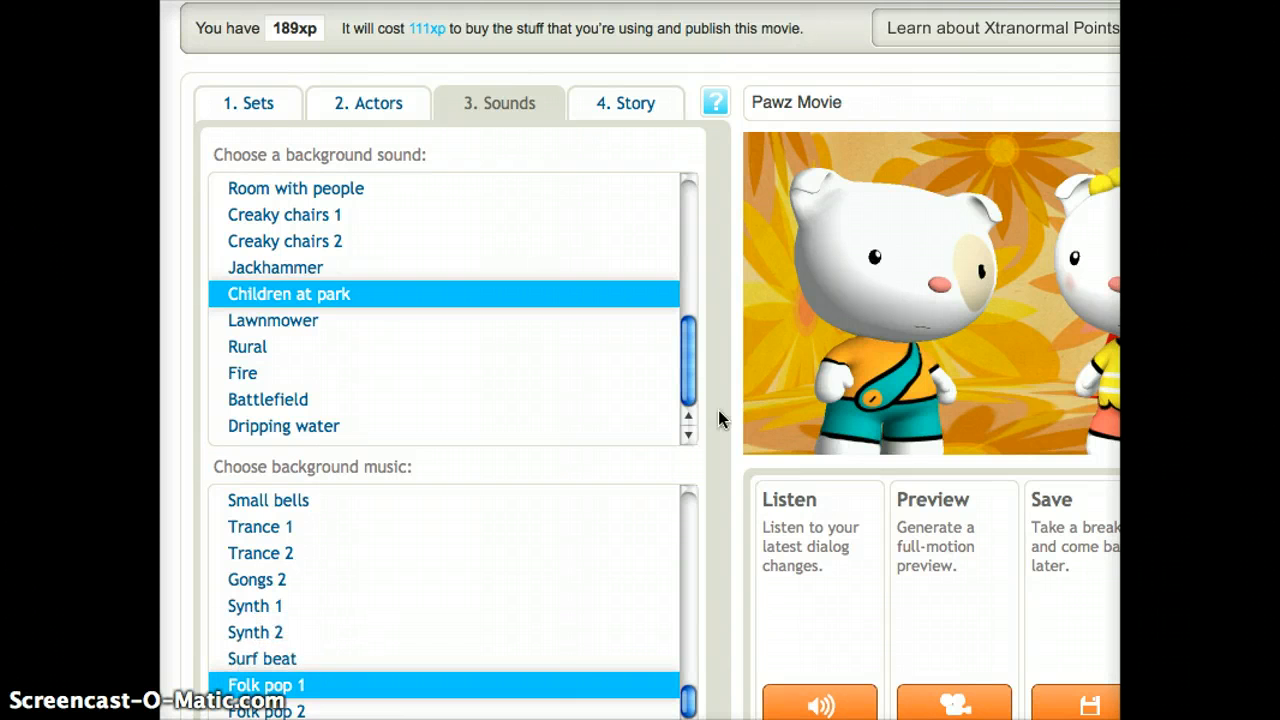
Step: Replace the first actor's placeholder dialogue in the story with "Hi how are you today?"
{"action": "left_click", "coordinate": [626, 107]}
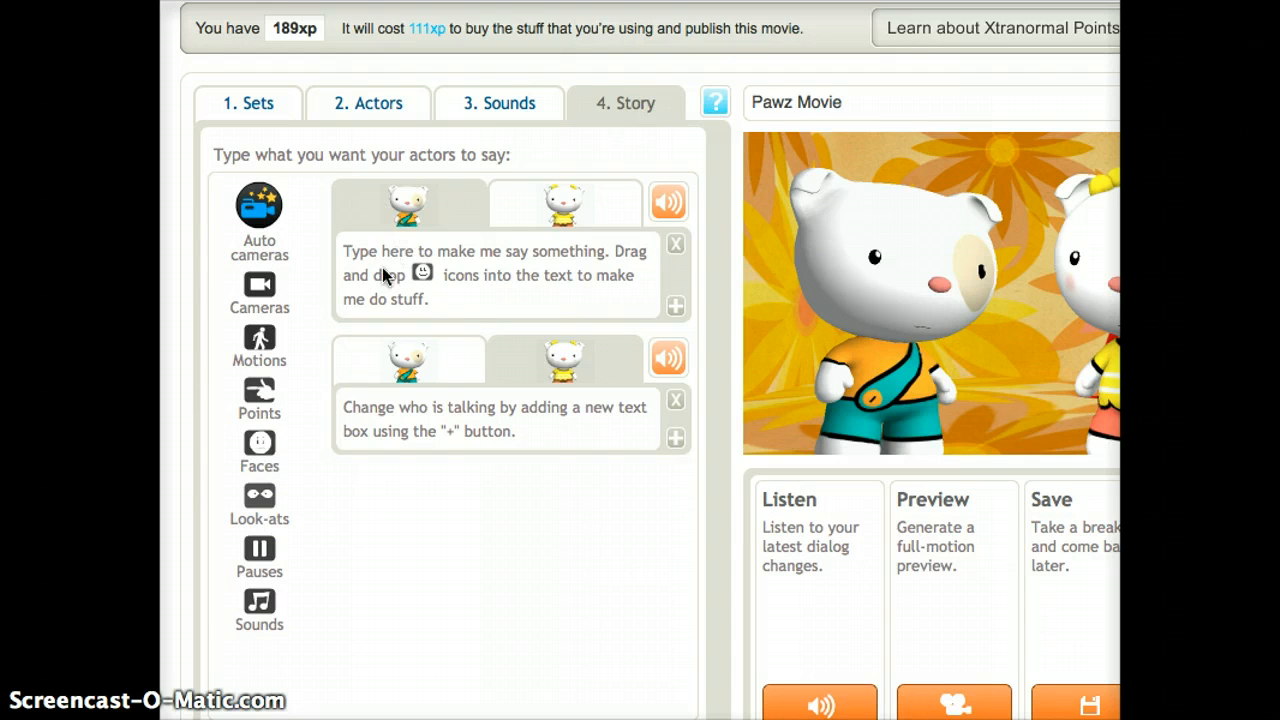
{"action": "left_click_drag", "start_coordinate": [440, 309], "coordinate": [326, 255]}
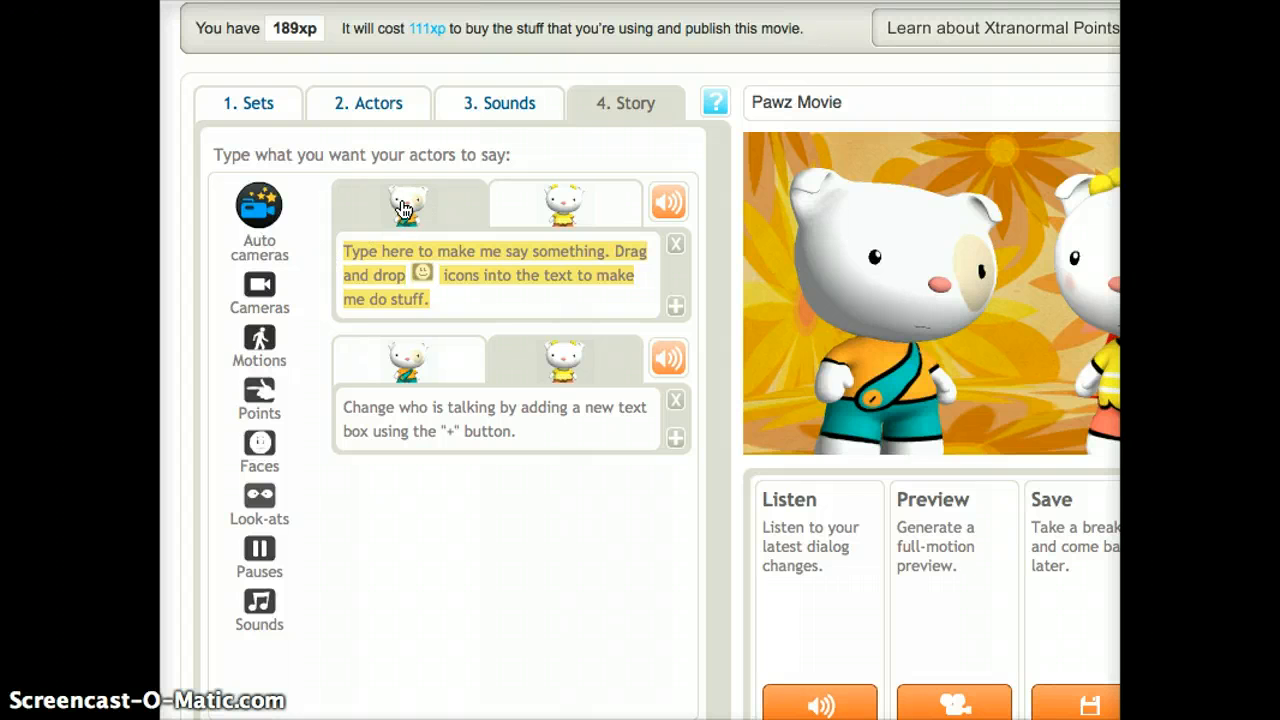
{"action": "type", "text": "Hi"}
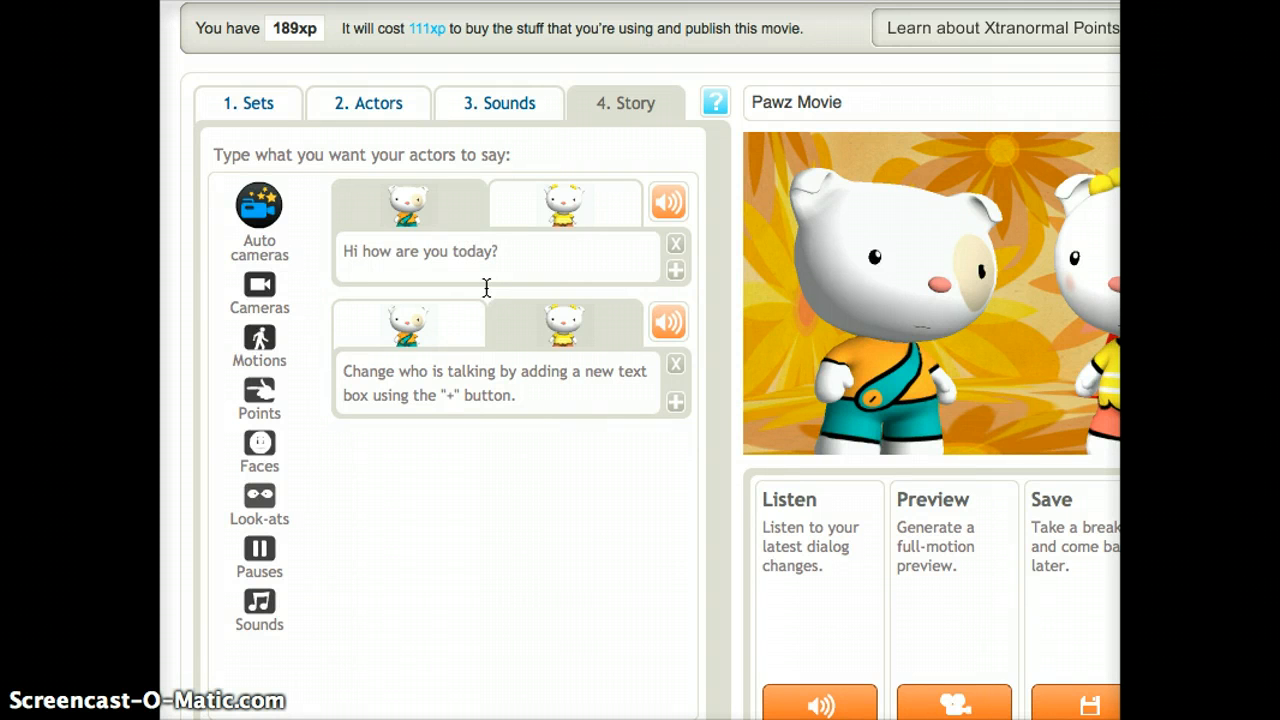
Step: Add the blow-kiss motion at the end of the first actor's line
{"action": "left_click", "coordinate": [259, 340]}
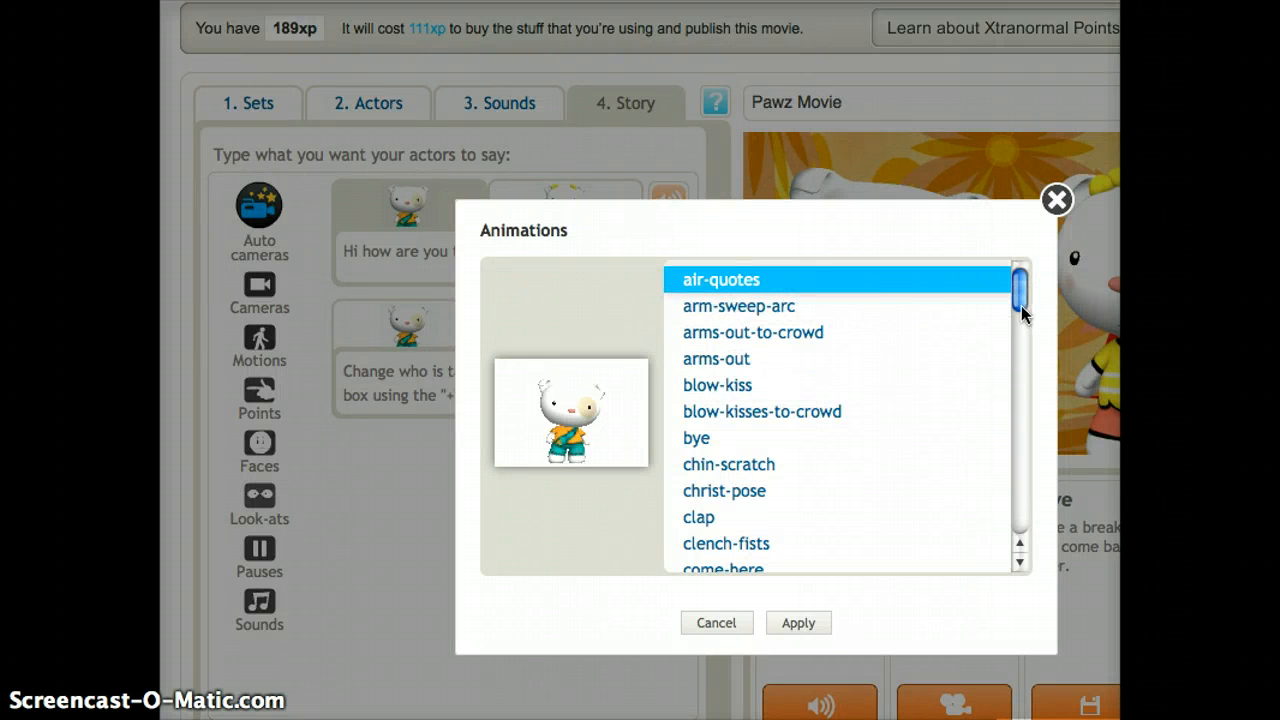
{"action": "left_click", "coordinate": [960, 390]}
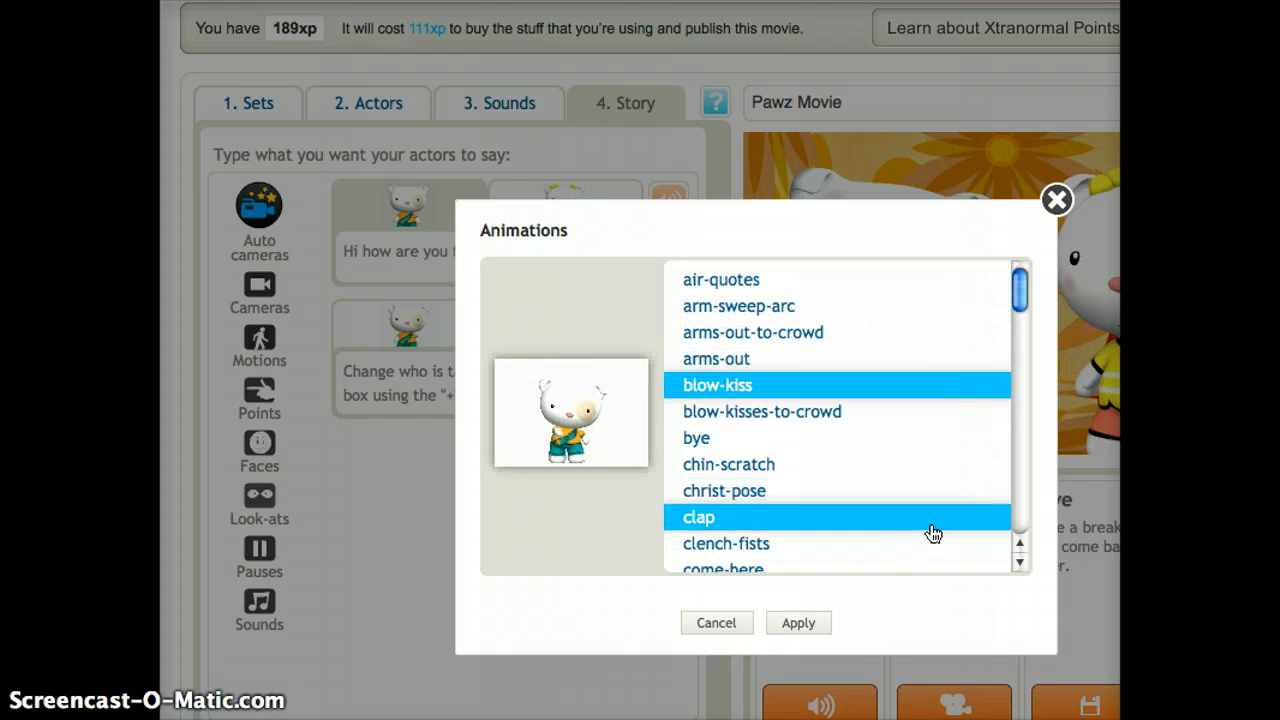
{"action": "left_click", "coordinate": [798, 624]}
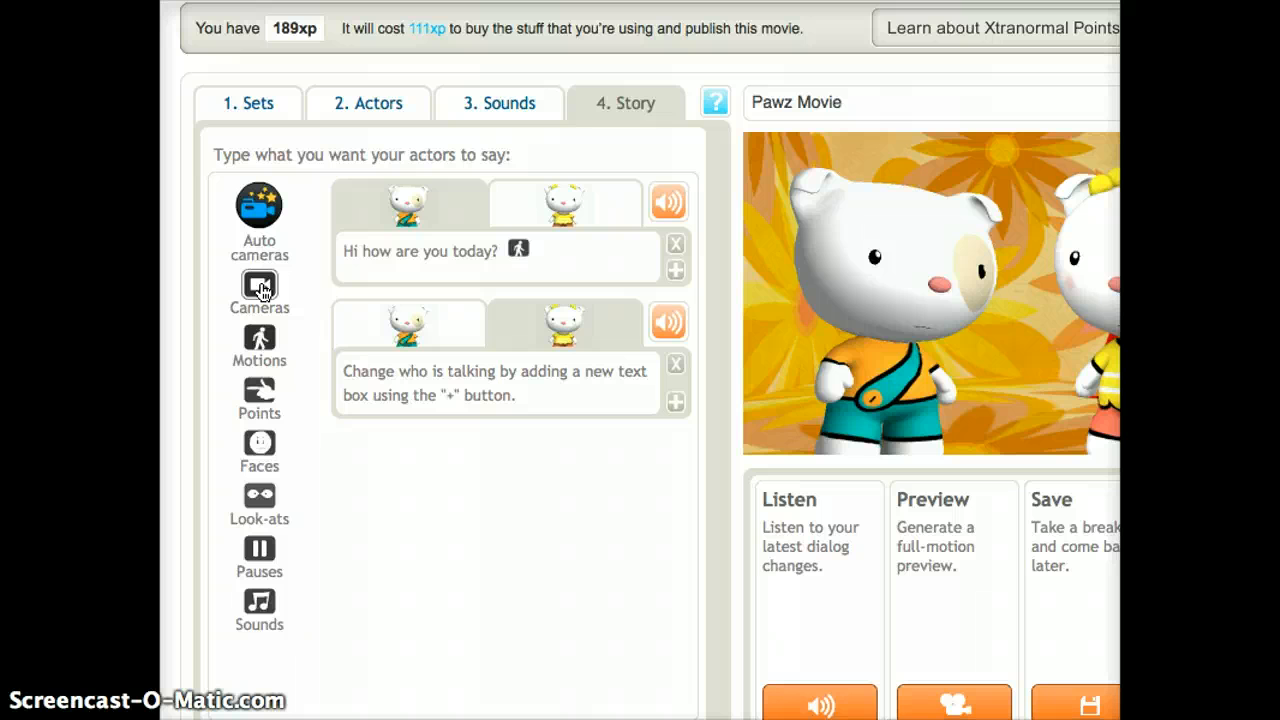
Step: Add a camera angle to the first actor's line and set it to Camera 2
{"action": "left_click_drag", "start_coordinate": [258, 289], "coordinate": [339, 252]}
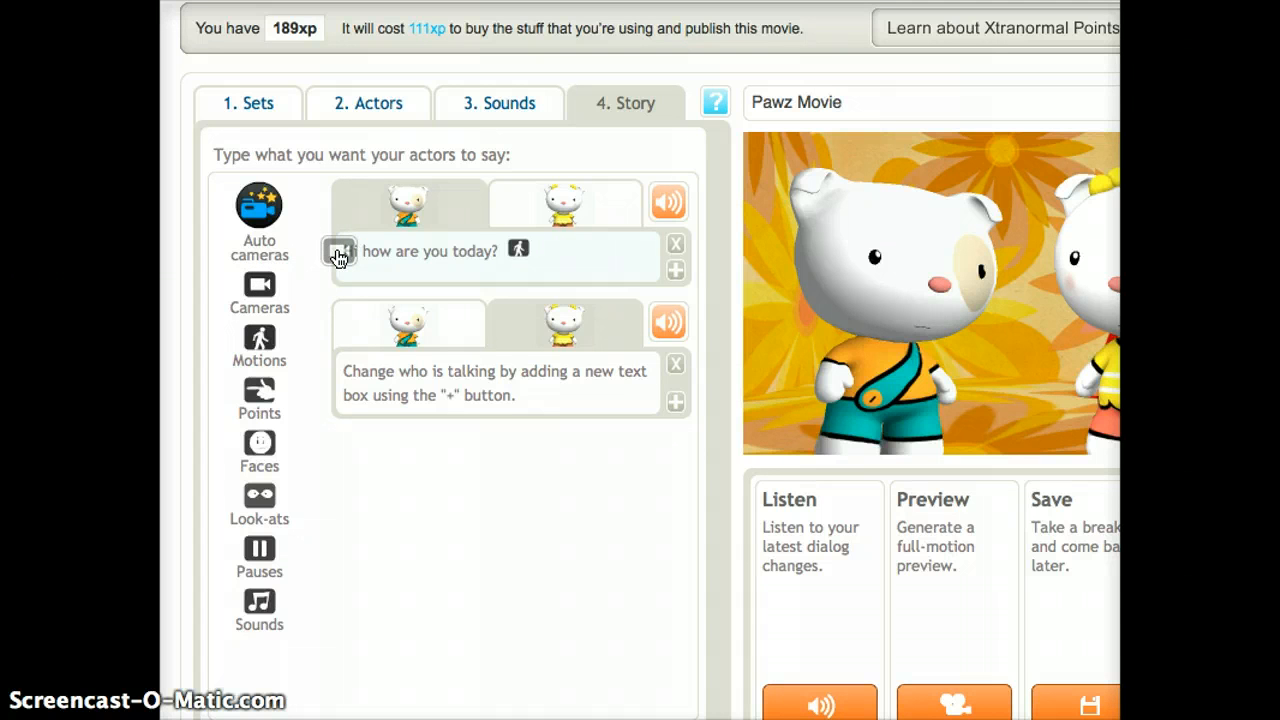
{"action": "left_click", "coordinate": [341, 251]}
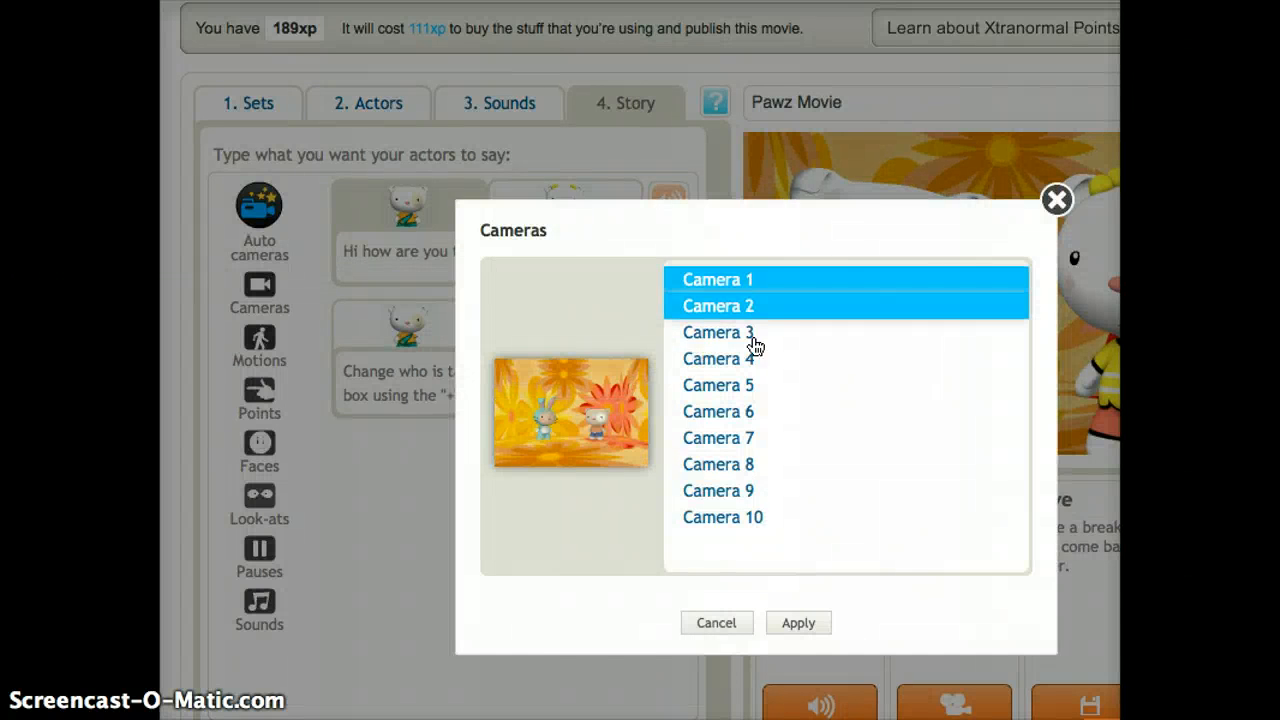
{"action": "left_click", "coordinate": [734, 312]}
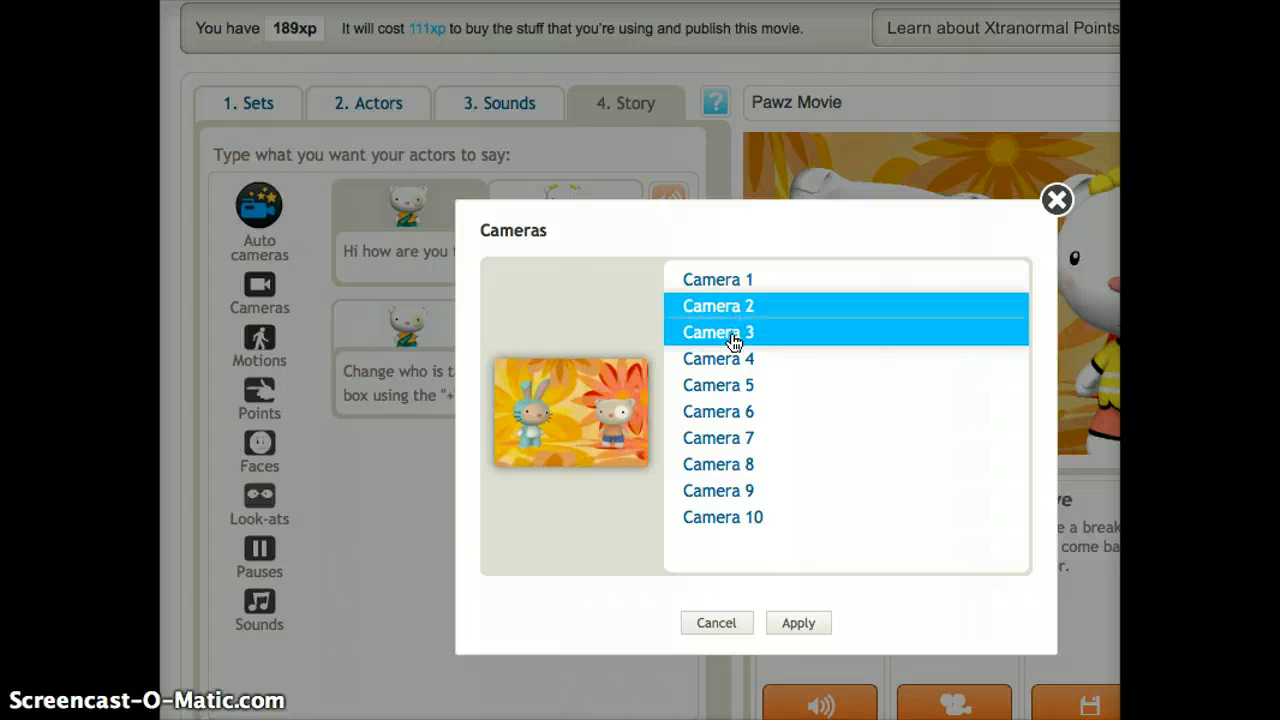
{"action": "left_click", "coordinate": [733, 338]}
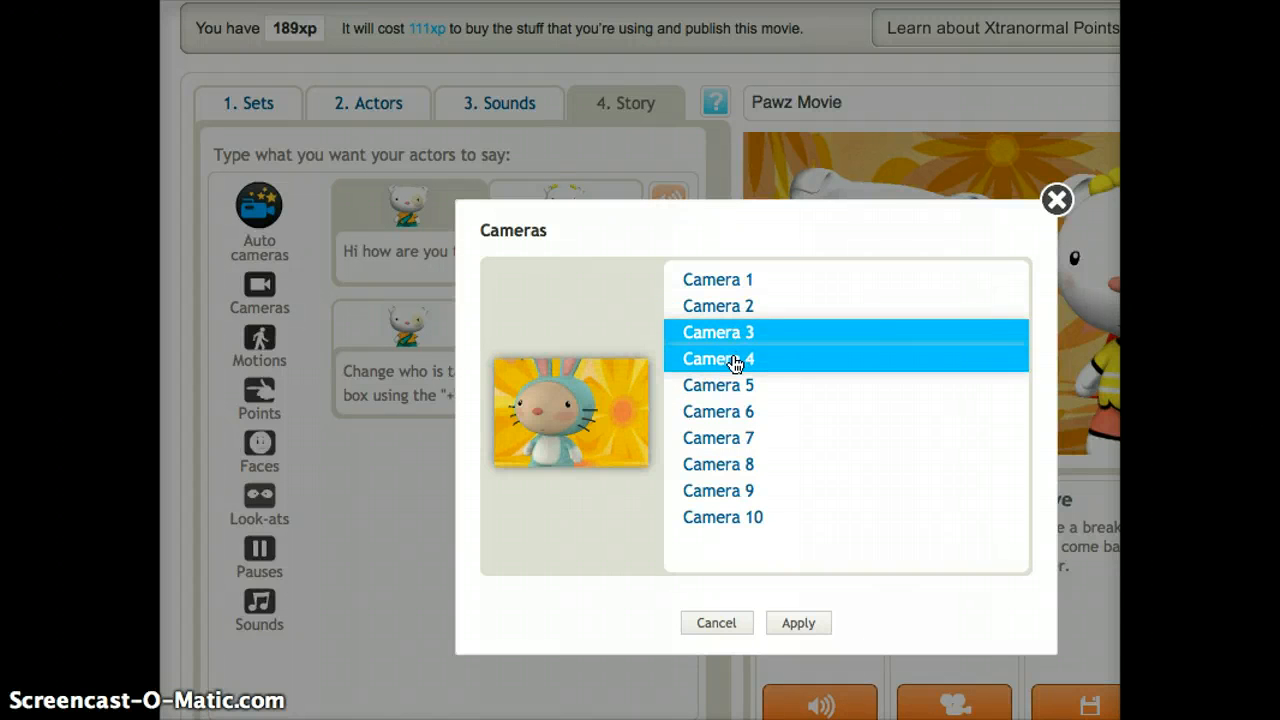
{"action": "left_click", "coordinate": [735, 362]}
{"action": "left_click", "coordinate": [731, 385]}
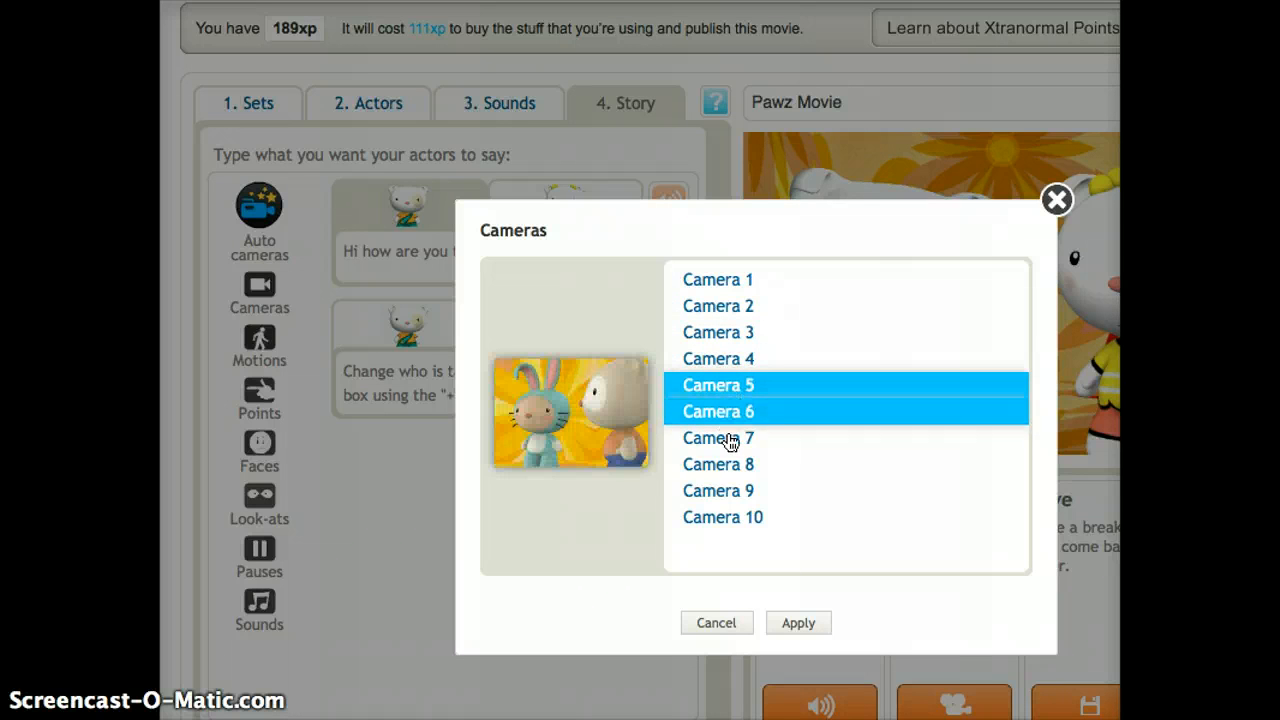
{"action": "left_click", "coordinate": [745, 438]}
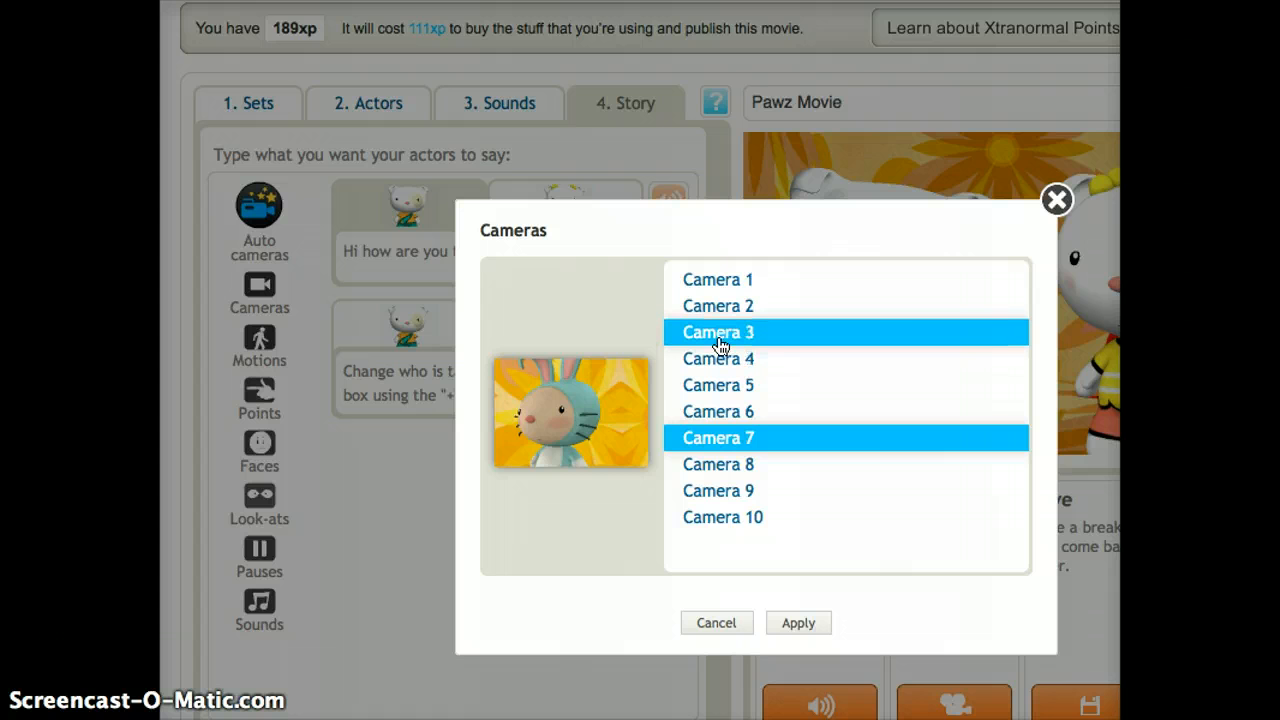
{"action": "left_click", "coordinate": [718, 284]}
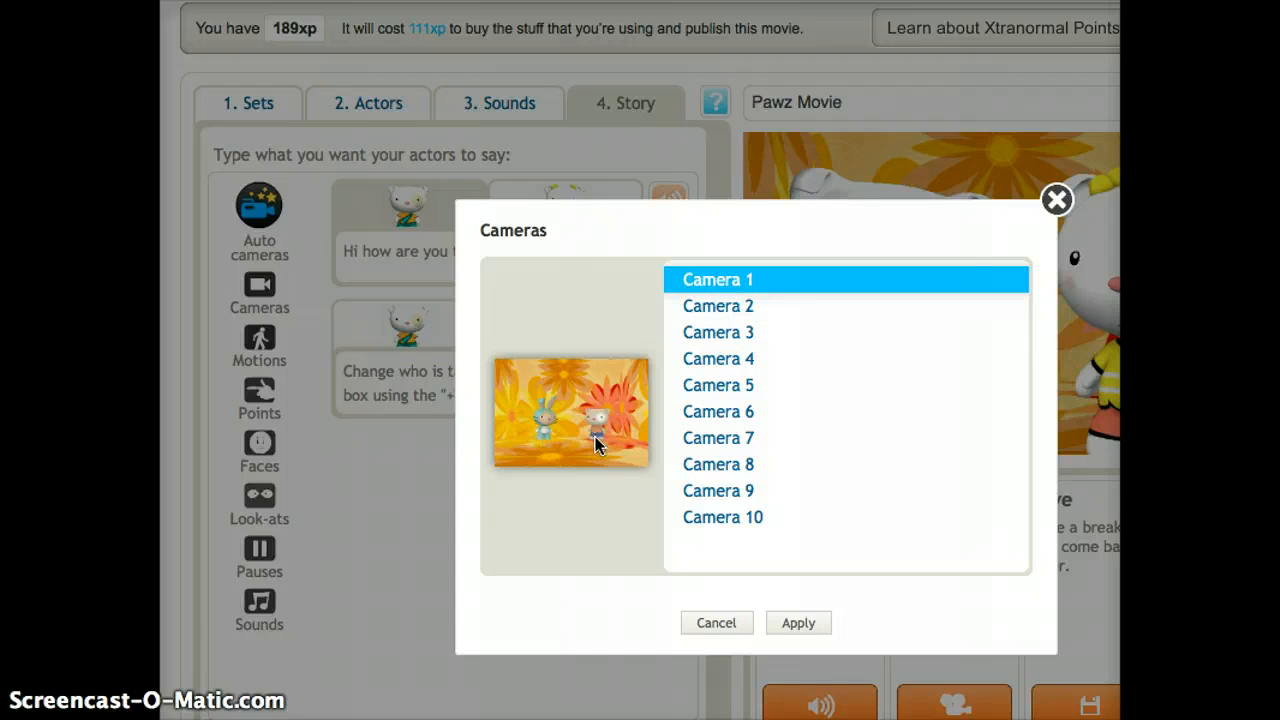
{"action": "left_click", "coordinate": [730, 307]}
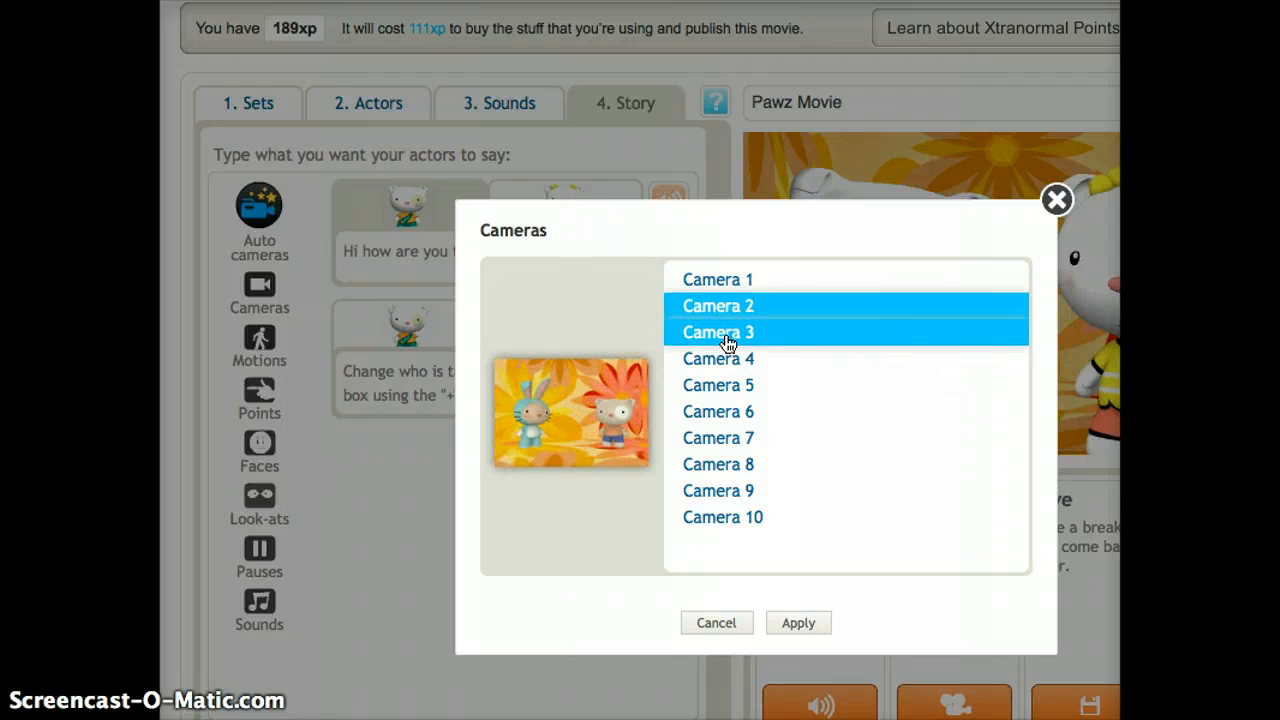
{"action": "left_click", "coordinate": [798, 623]}
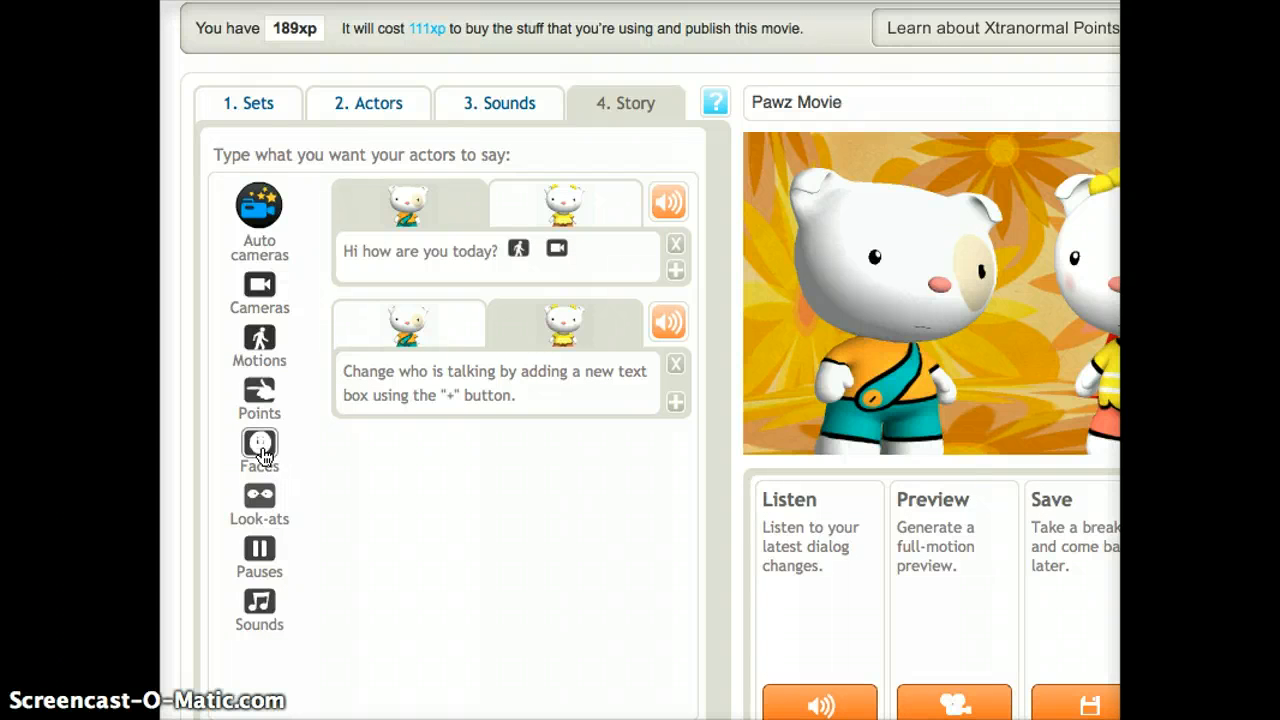
Step: Add the joy facial expression at the end of the first actor's line
{"action": "left_click_drag", "start_coordinate": [259, 447], "coordinate": [595, 263]}
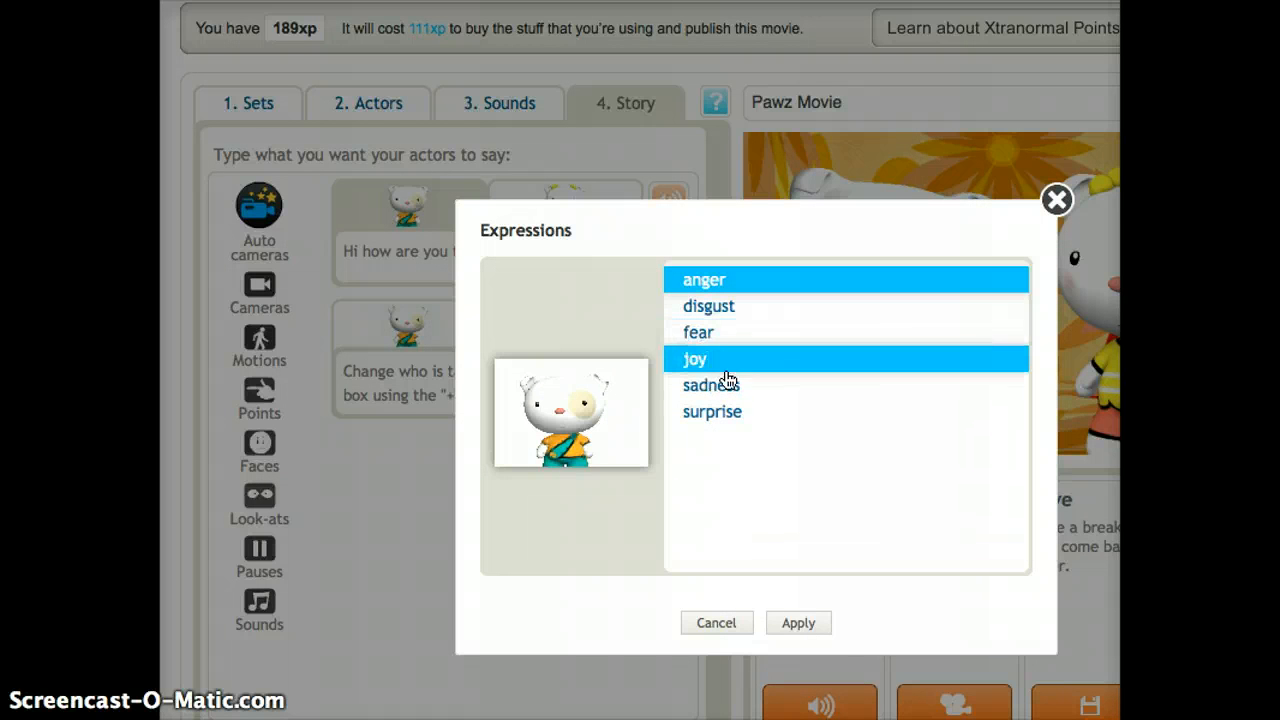
{"action": "left_click", "coordinate": [735, 365]}
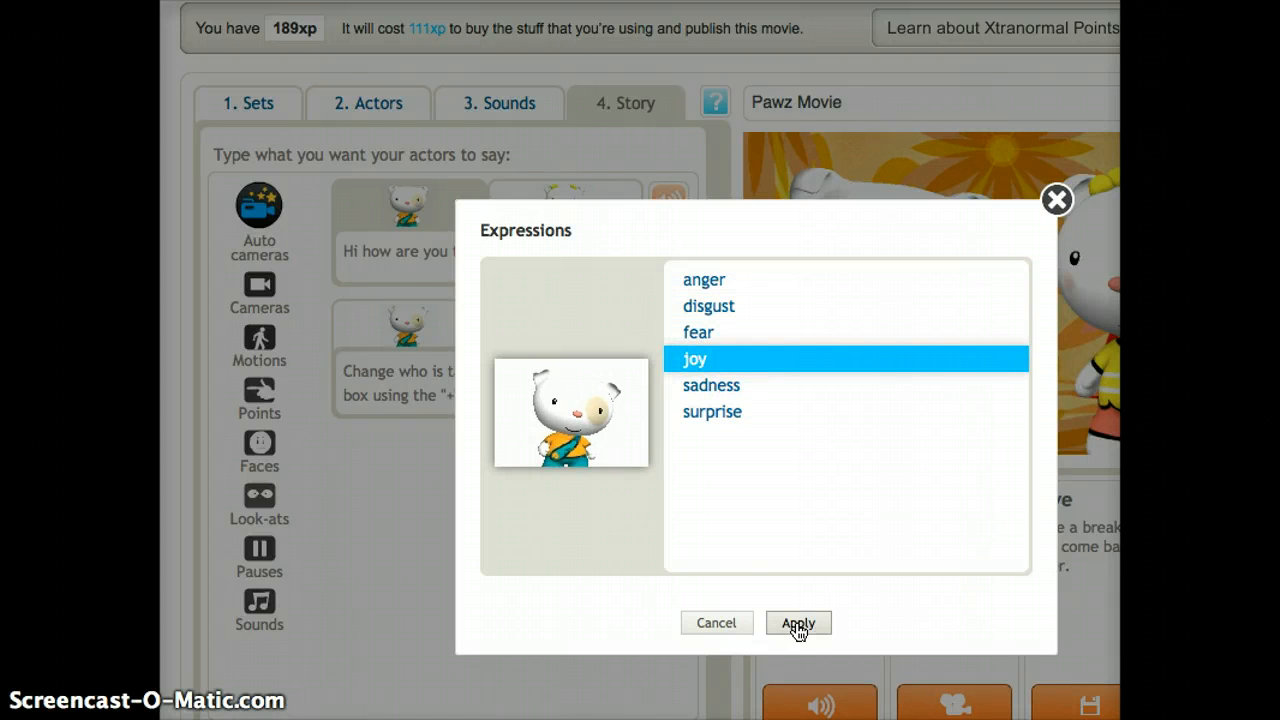
{"action": "left_click", "coordinate": [798, 624]}
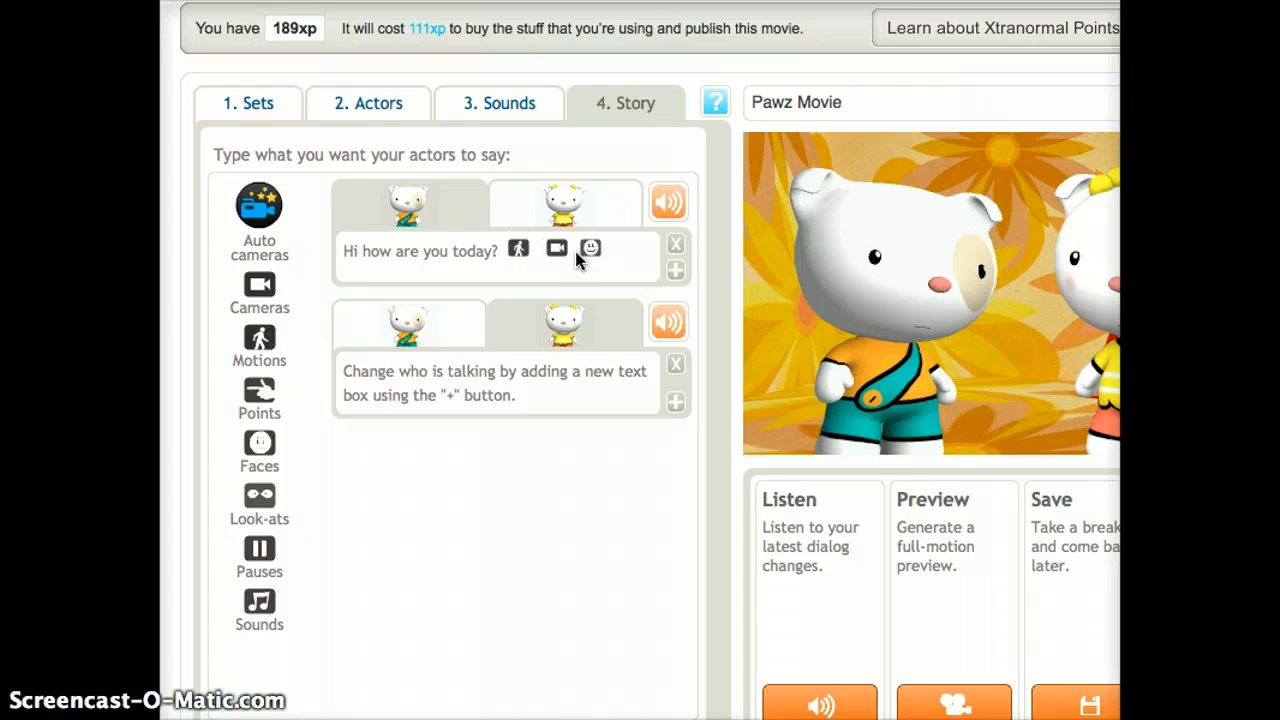
Step: Move the first line's camera, face and motion markers in front of the dialogue, in that order
{"action": "left_click_drag", "start_coordinate": [591, 250], "coordinate": [345, 252]}
{"action": "left_click_drag", "start_coordinate": [556, 260], "coordinate": [392, 254]}
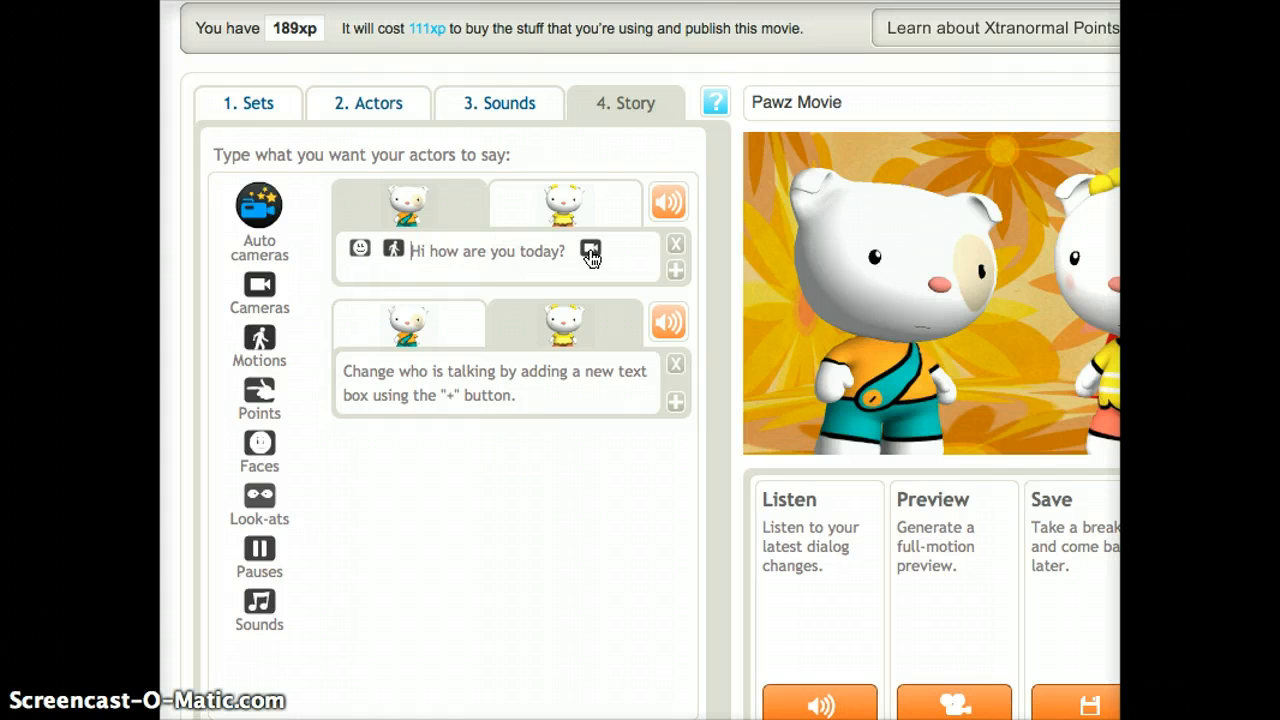
{"action": "left_click_drag", "start_coordinate": [591, 251], "coordinate": [345, 252]}
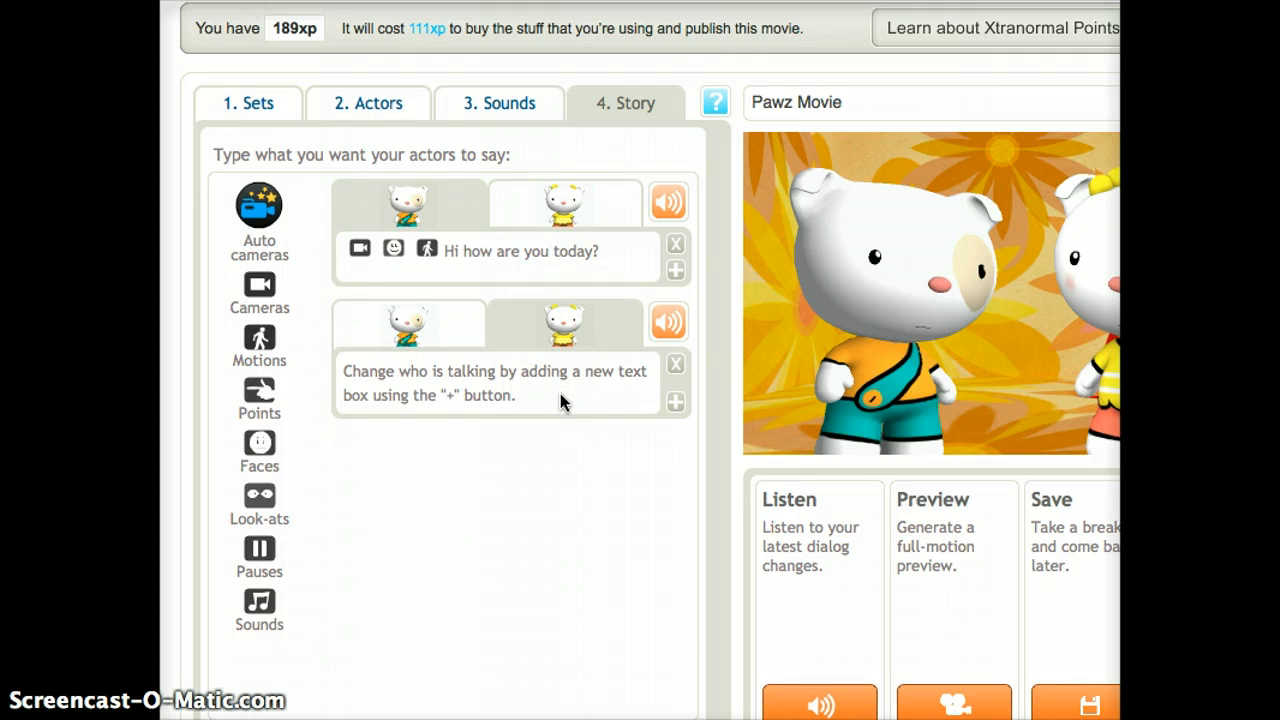
Step: Replace the second actor's placeholder dialogue with "I am doing great!"
{"action": "left_click_drag", "start_coordinate": [555, 393], "coordinate": [257, 365]}
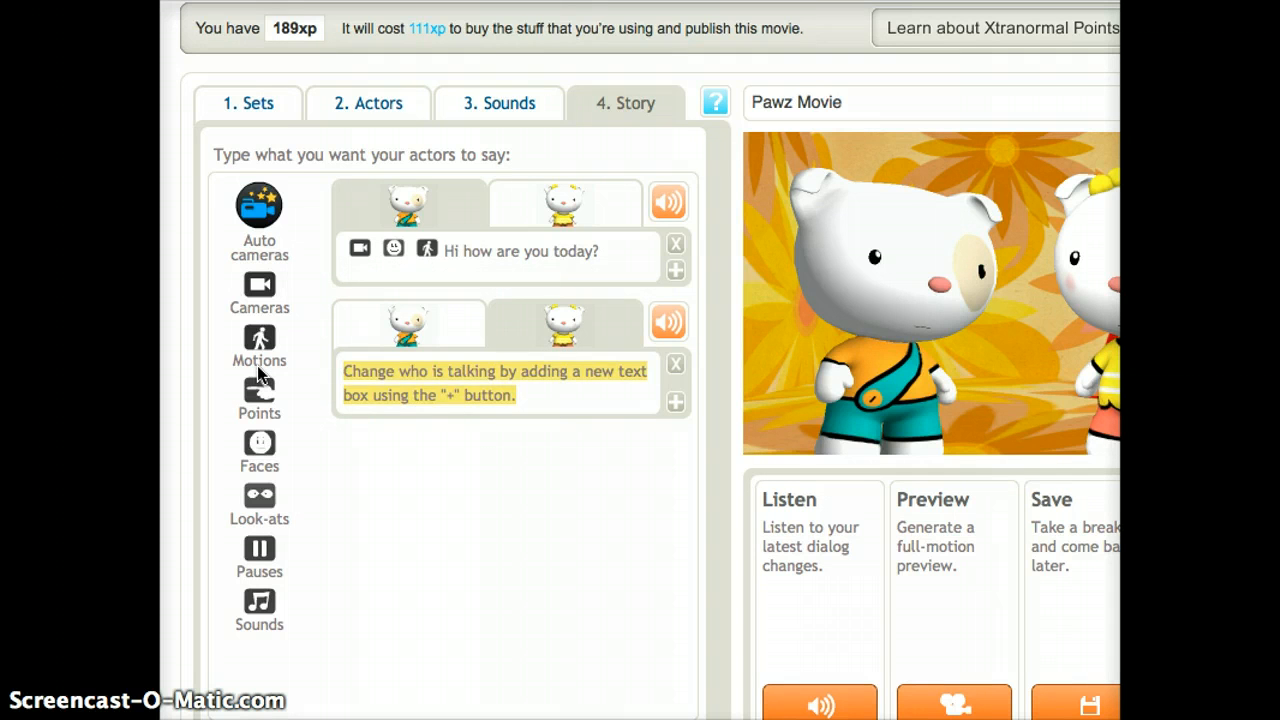
{"action": "type", "text": "I am d"}
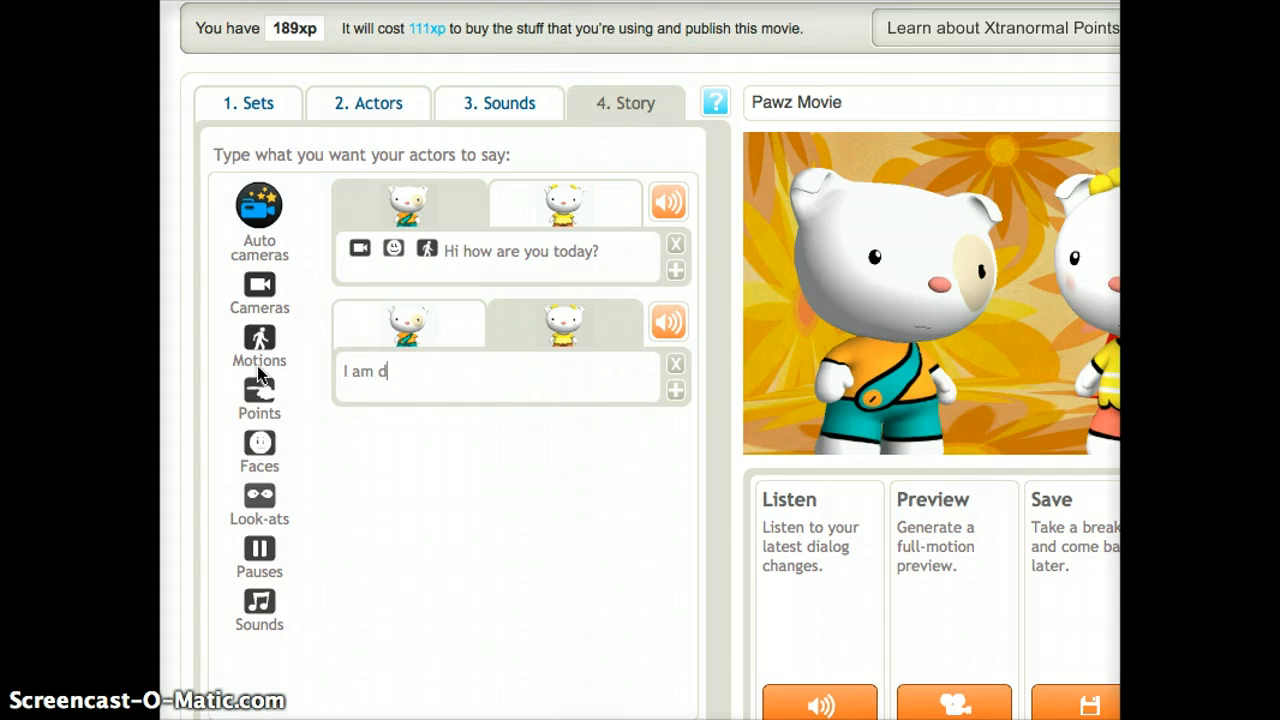
{"action": "type", "text": "oing great!"}
Step: Add a camera angle to the second actor's line and set it to Camera 8
{"action": "left_click", "coordinate": [250, 290]}
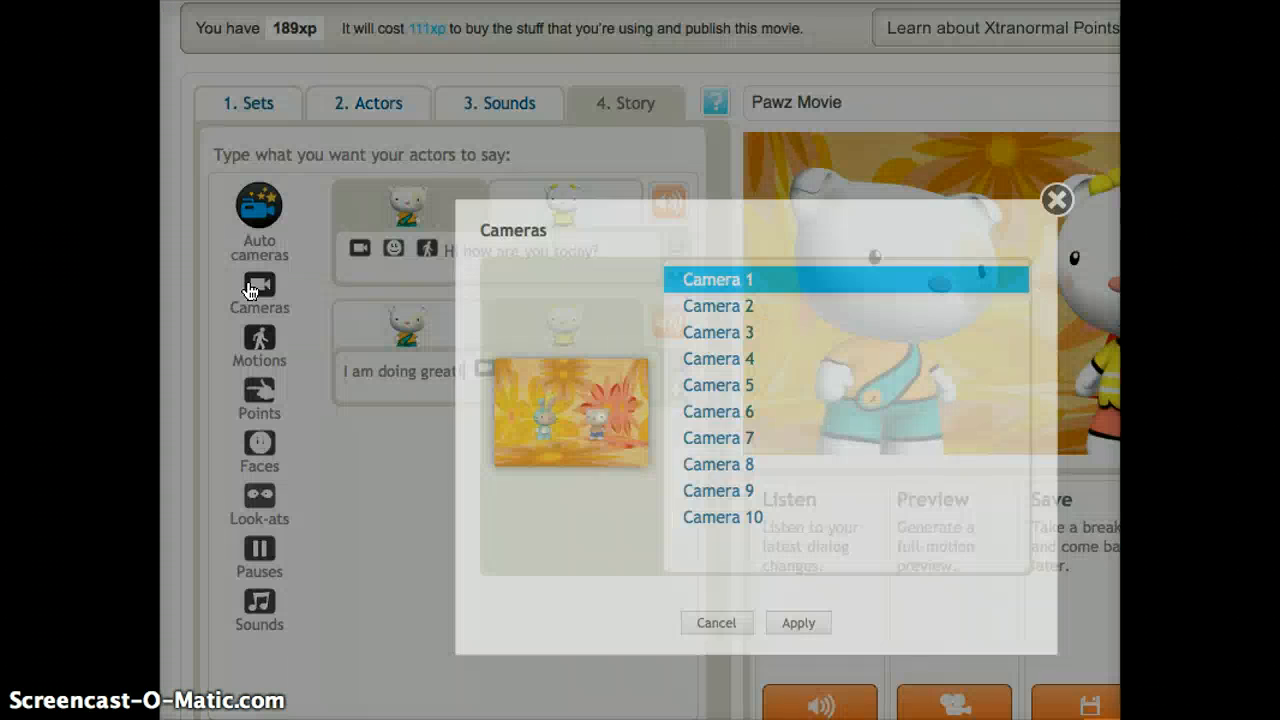
{"action": "left_click", "coordinate": [745, 387]}
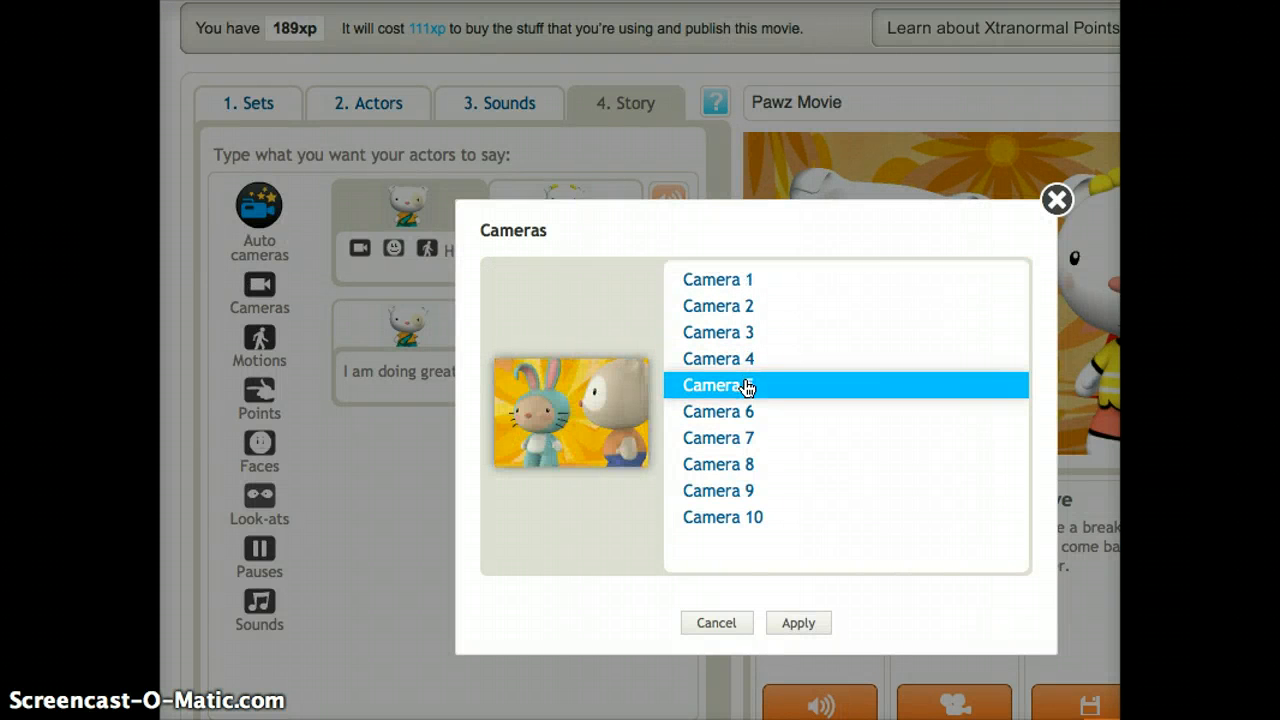
{"action": "left_click", "coordinate": [740, 333]}
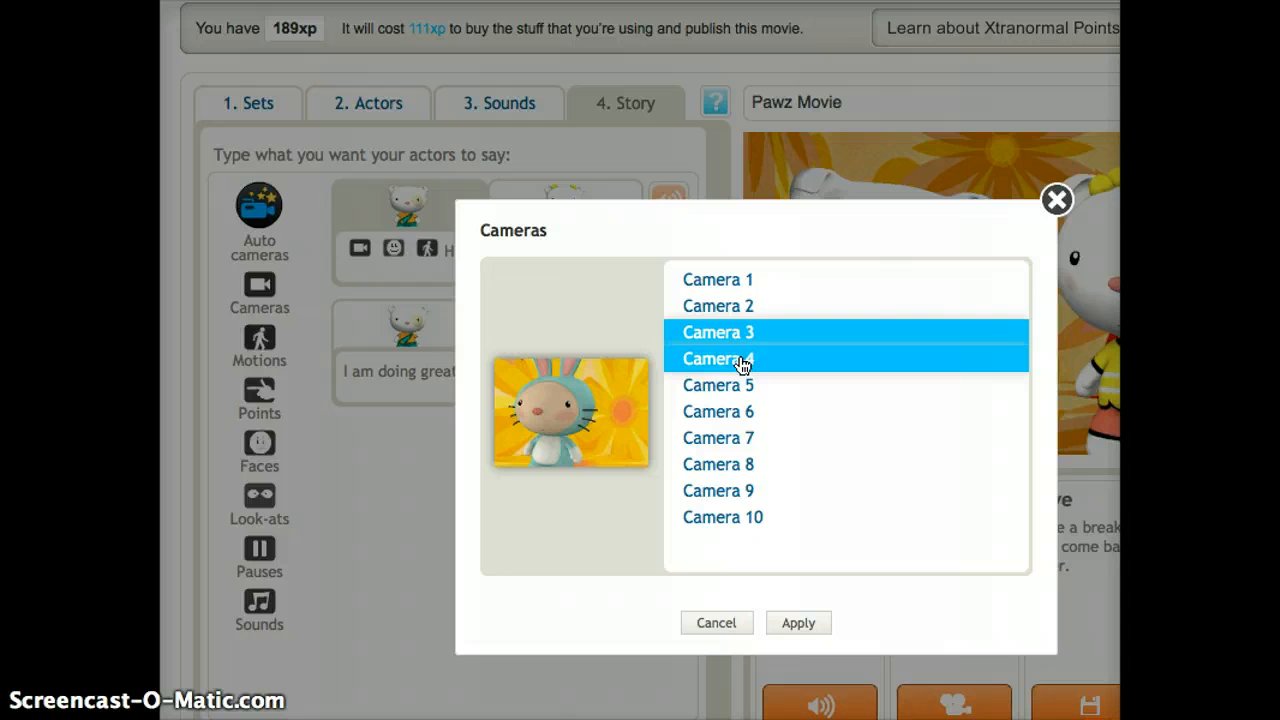
{"action": "left_click", "coordinate": [740, 280]}
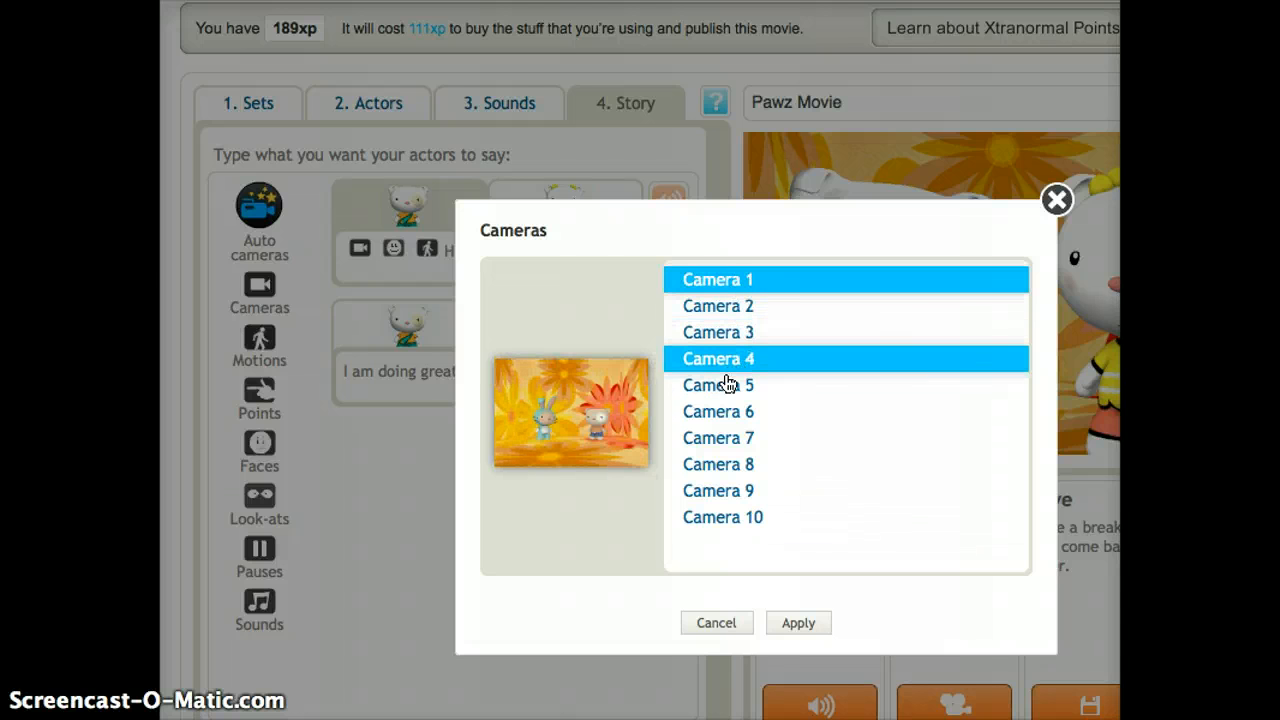
{"action": "left_click", "coordinate": [731, 385]}
{"action": "left_click", "coordinate": [748, 442]}
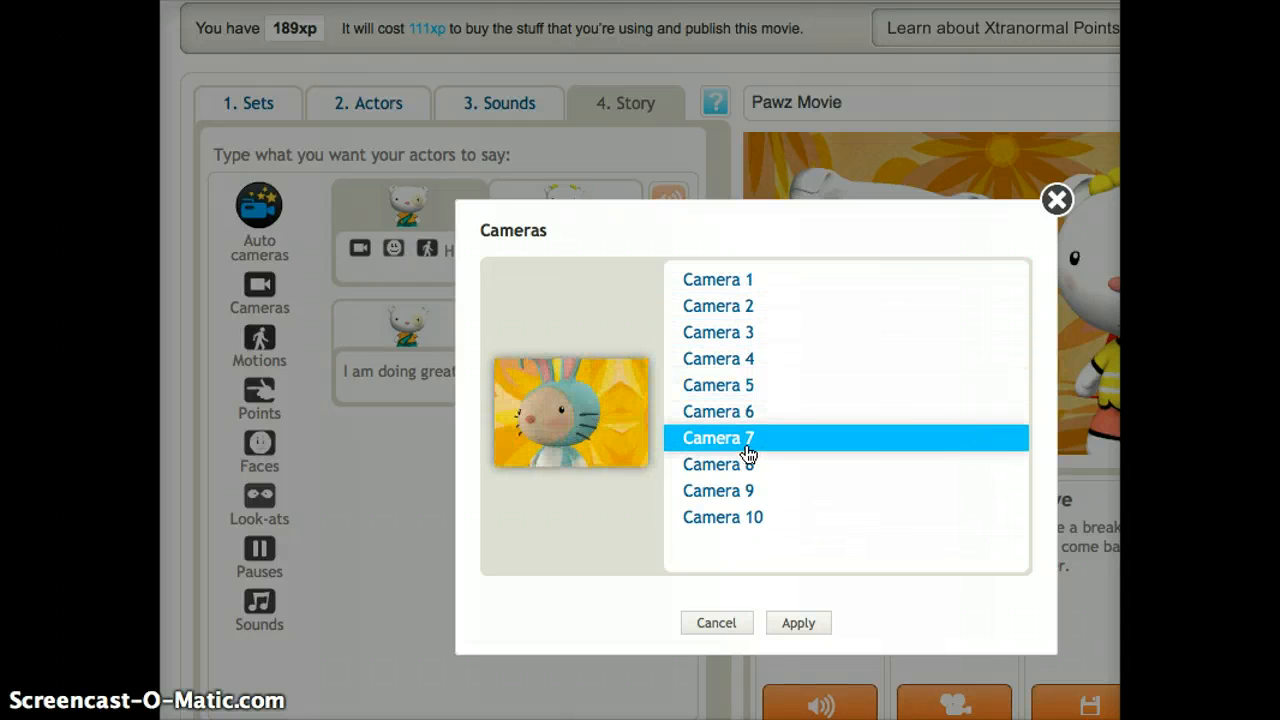
{"action": "left_click", "coordinate": [748, 470]}
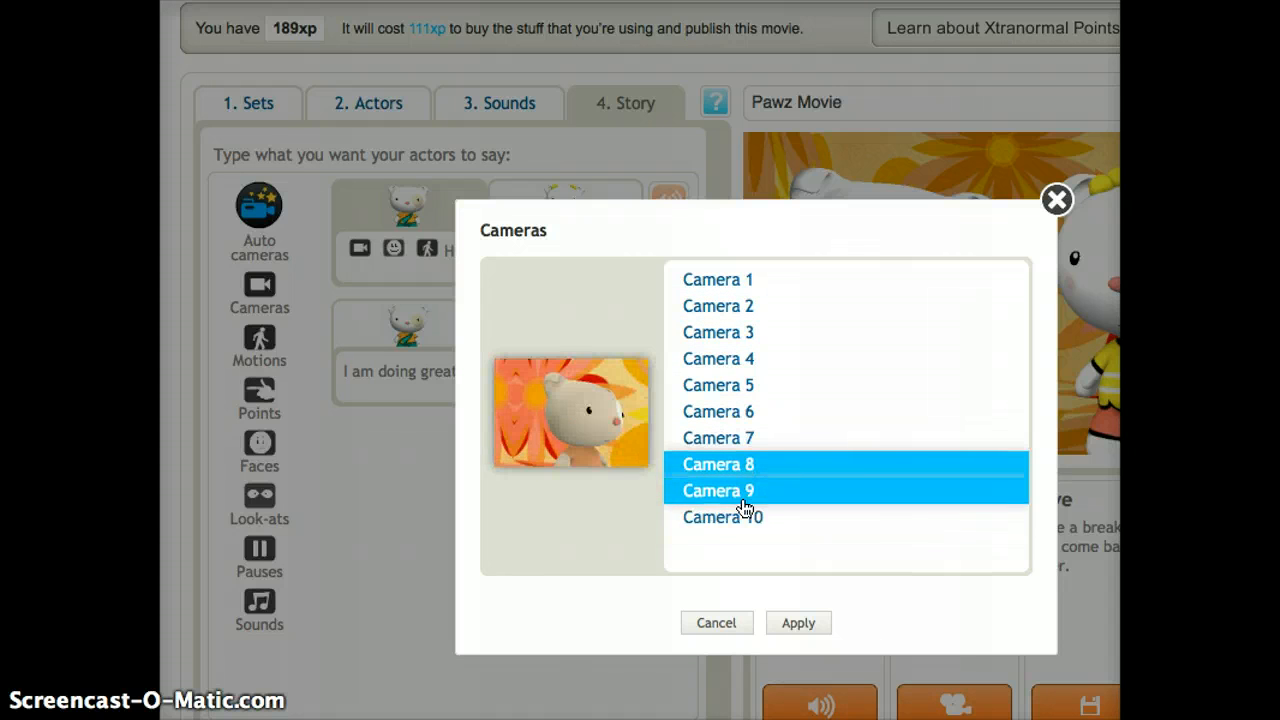
{"action": "left_click", "coordinate": [740, 495]}
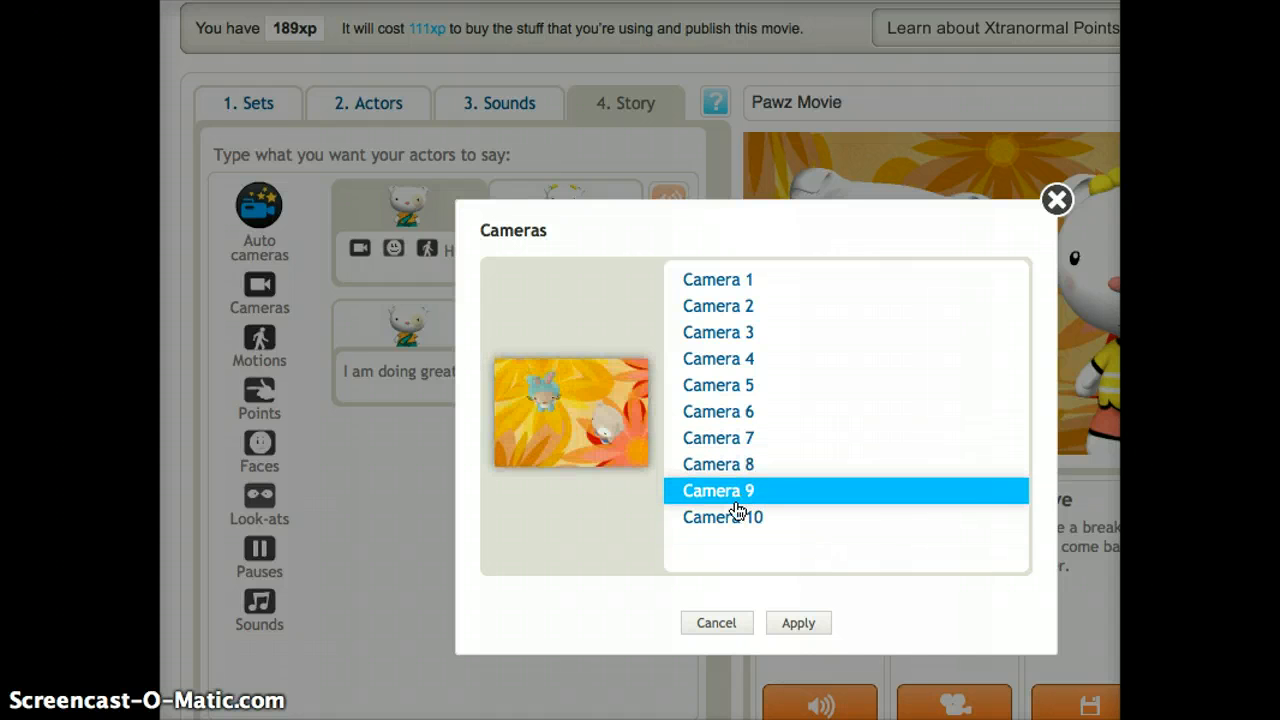
{"action": "left_click", "coordinate": [737, 466]}
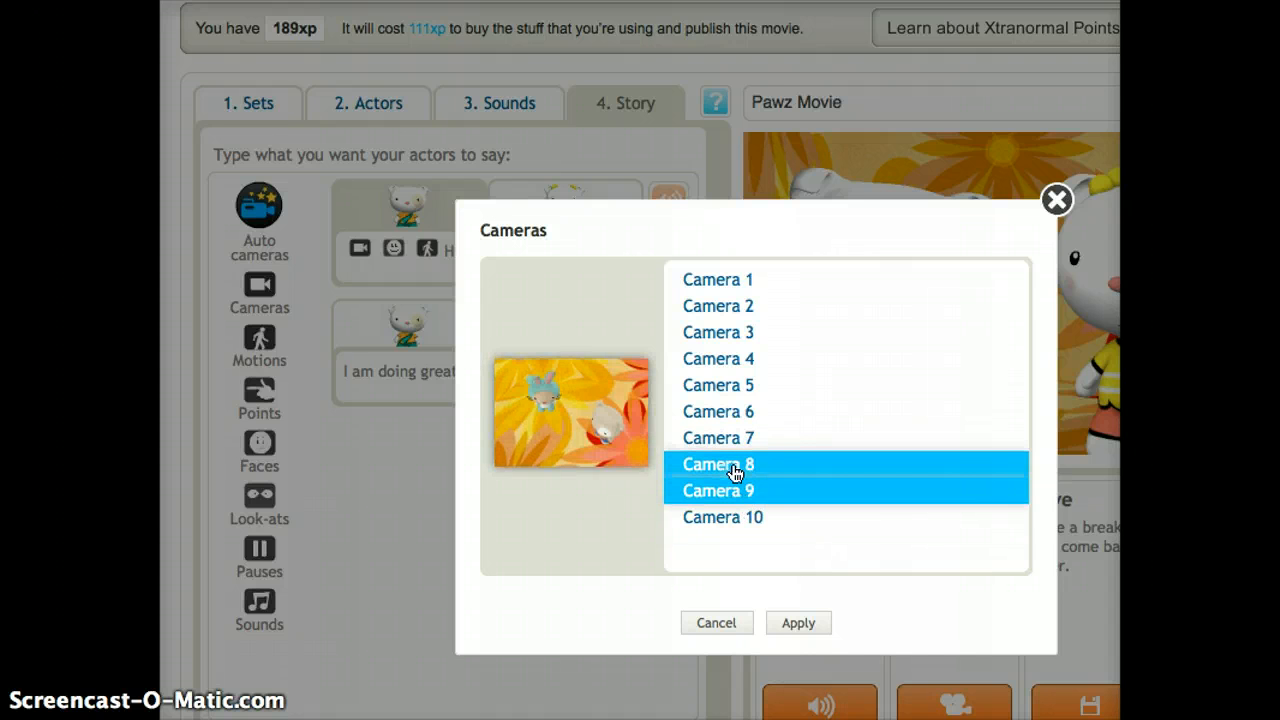
{"action": "left_click", "coordinate": [798, 623]}
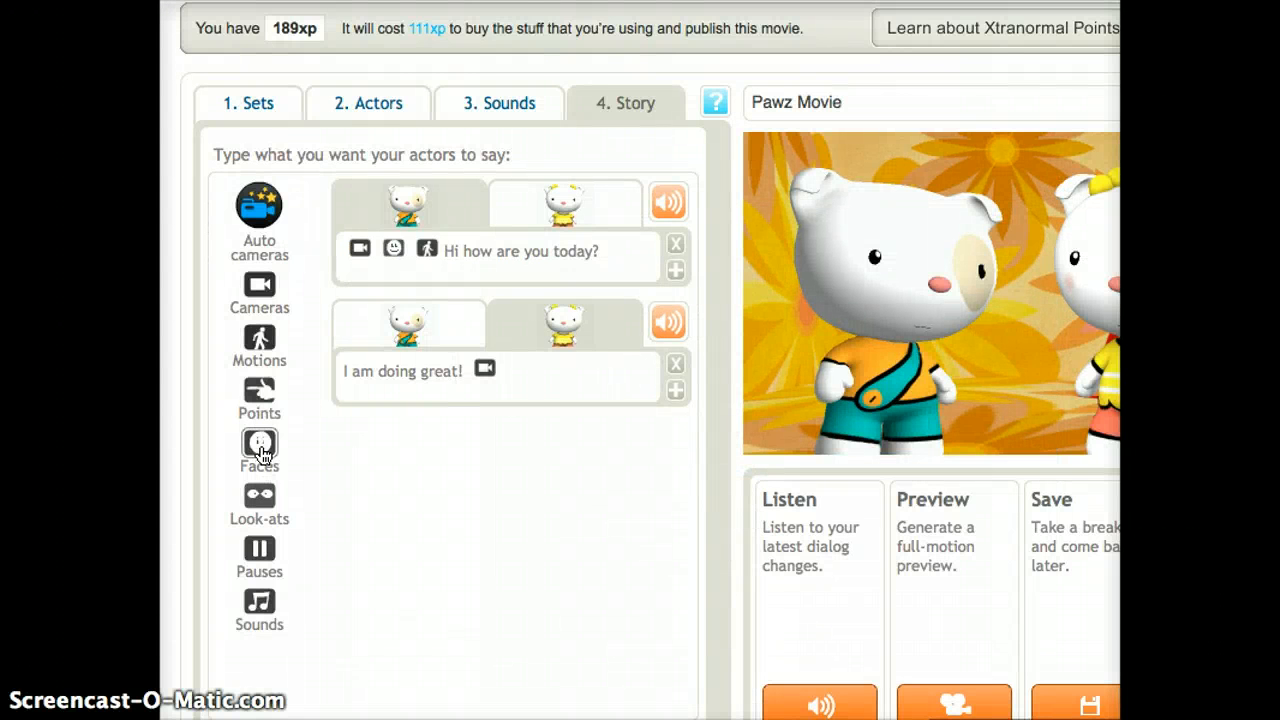
Step: Add the joy expression to the second actor's line and move its camera and face markers in front of the dialogue
{"action": "left_click_drag", "start_coordinate": [260, 450], "coordinate": [536, 362]}
{"action": "left_click", "coordinate": [745, 371]}
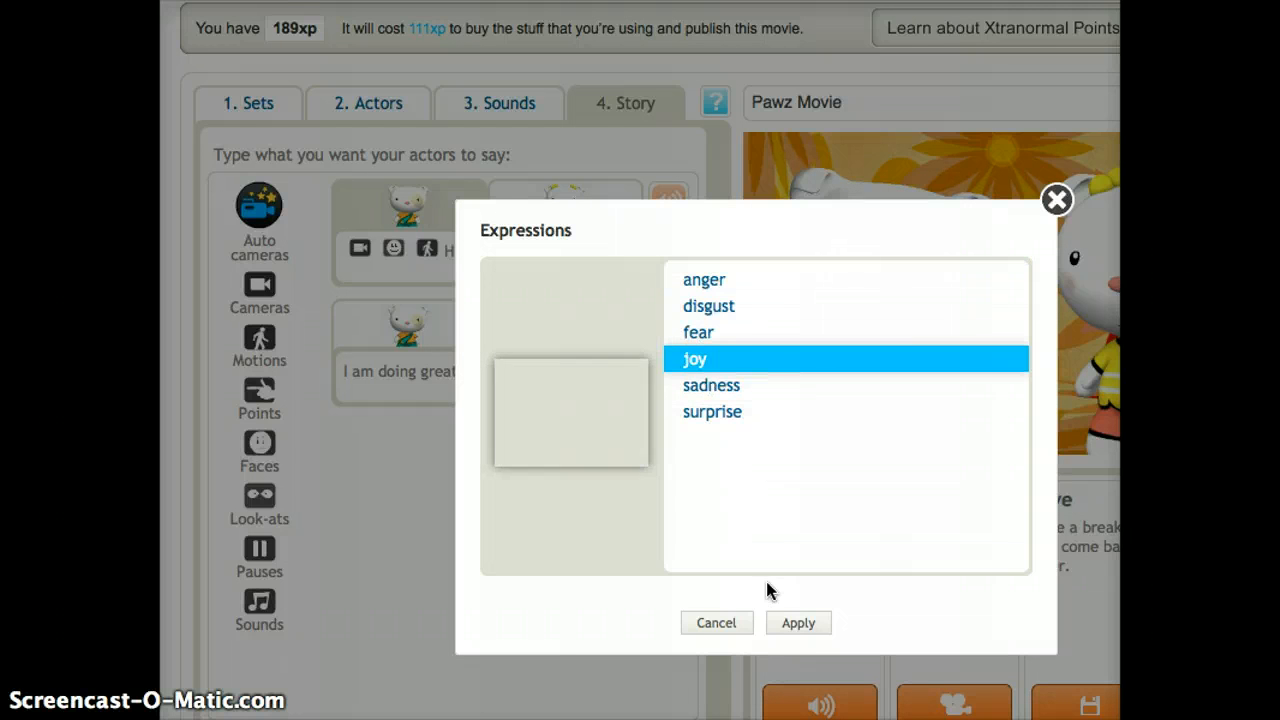
{"action": "left_click", "coordinate": [799, 623]}
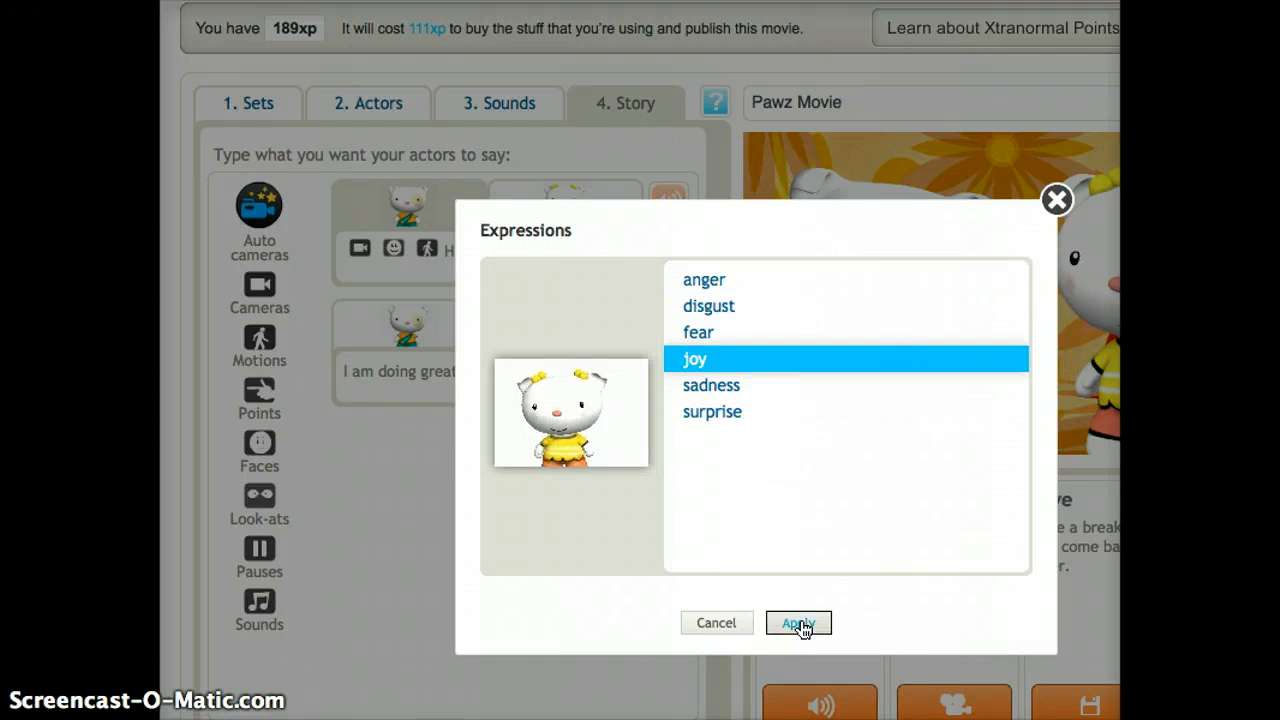
{"action": "left_click_drag", "start_coordinate": [478, 372], "coordinate": [350, 370]}
{"action": "left_click_drag", "start_coordinate": [523, 372], "coordinate": [390, 372]}
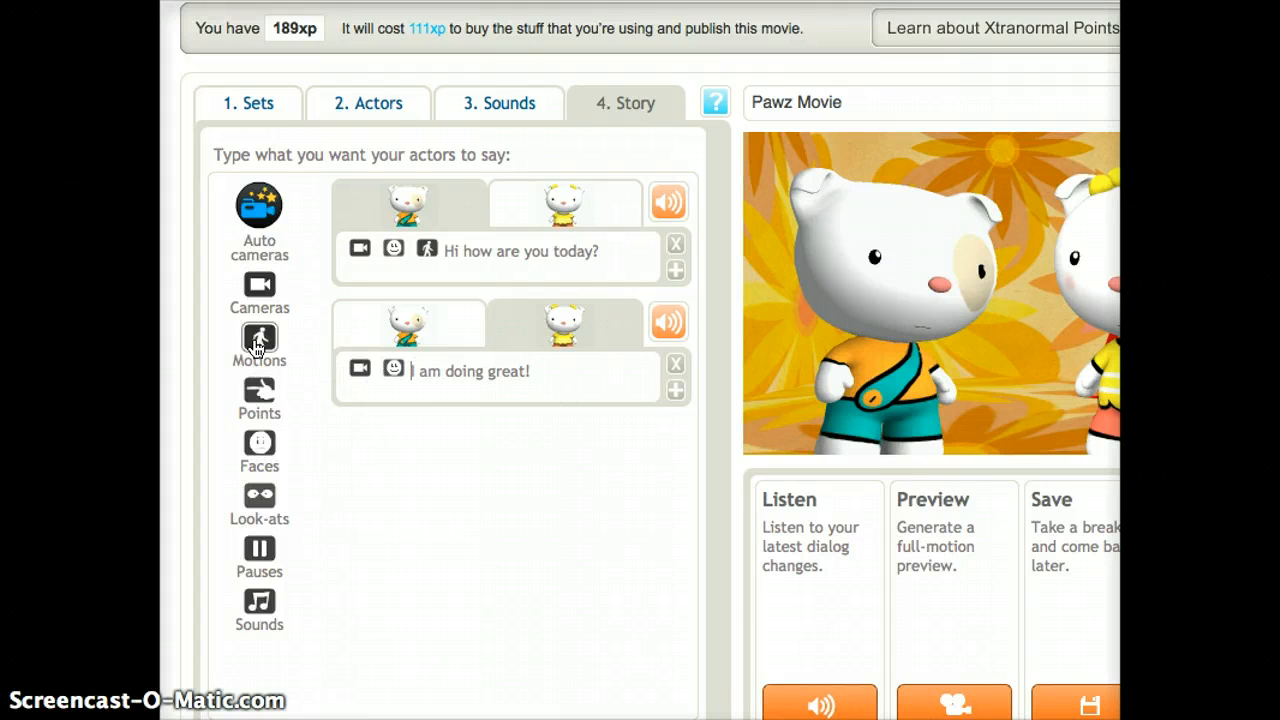
Step: Add the thumb-up motion at the end of the second actor's line
{"action": "left_click_drag", "start_coordinate": [257, 345], "coordinate": [556, 372]}
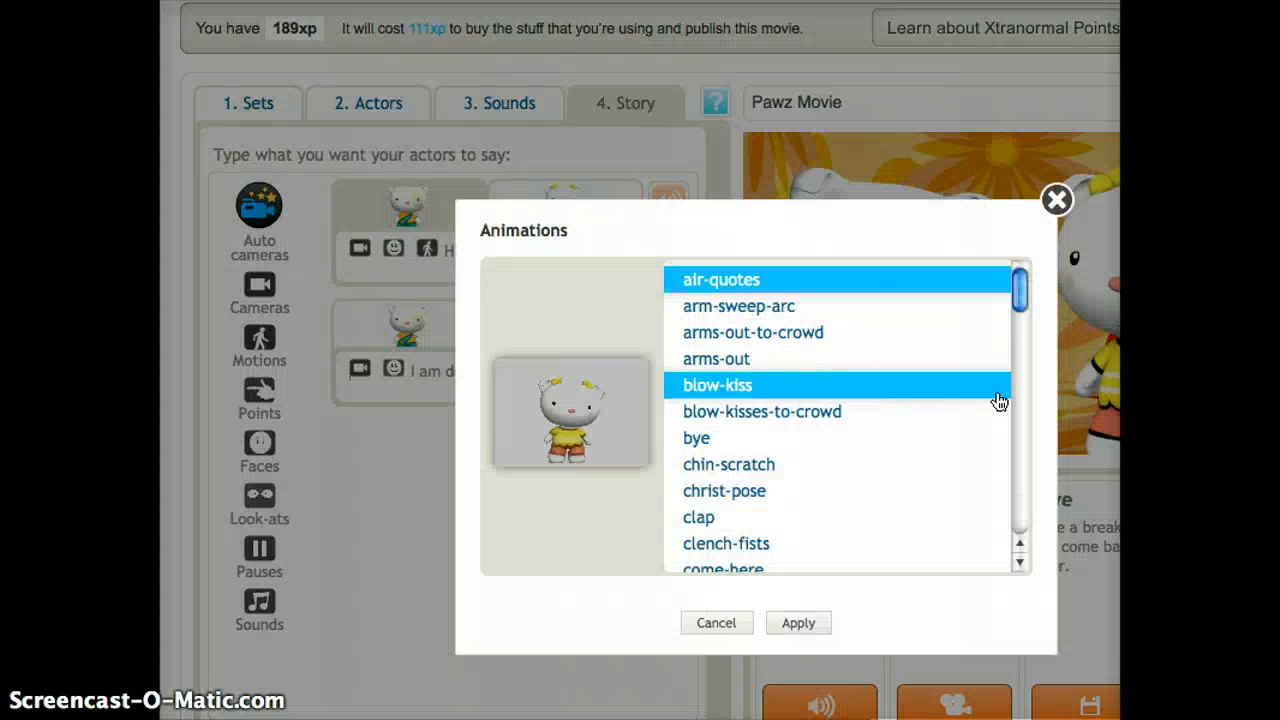
{"action": "left_click_drag", "start_coordinate": [1016, 298], "coordinate": [1032, 443]}
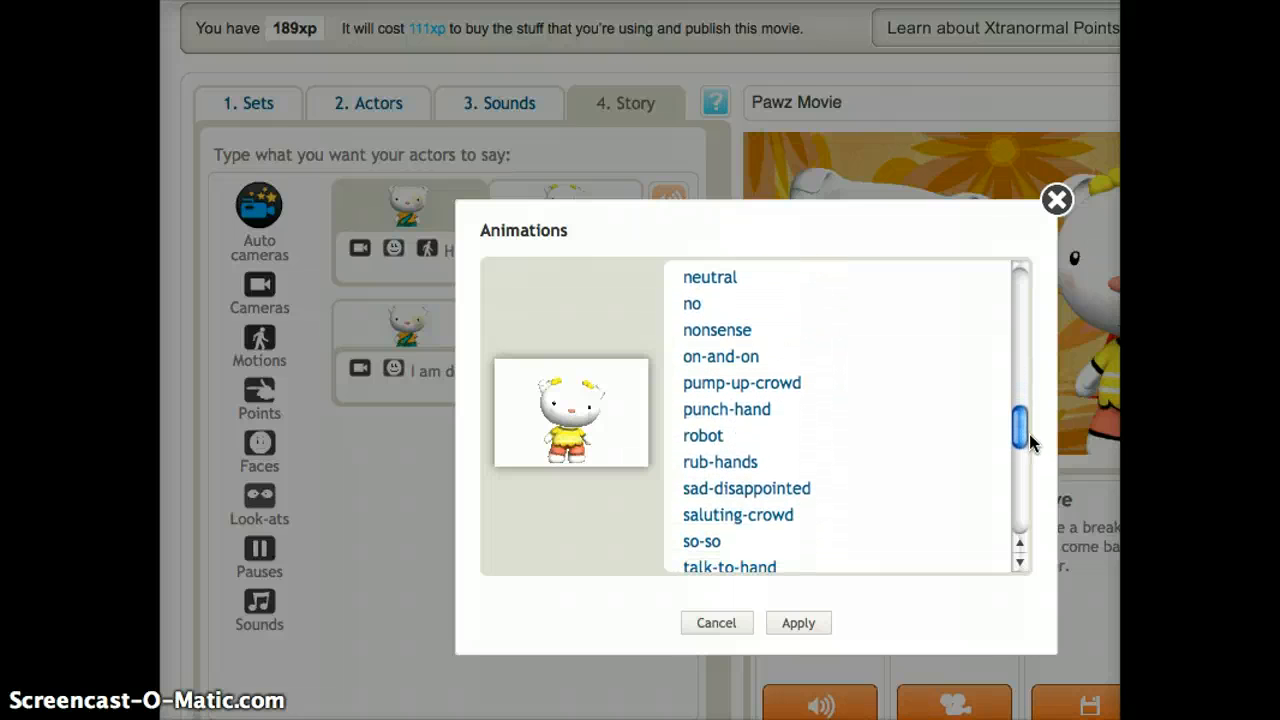
{"action": "left_click", "coordinate": [745, 416]}
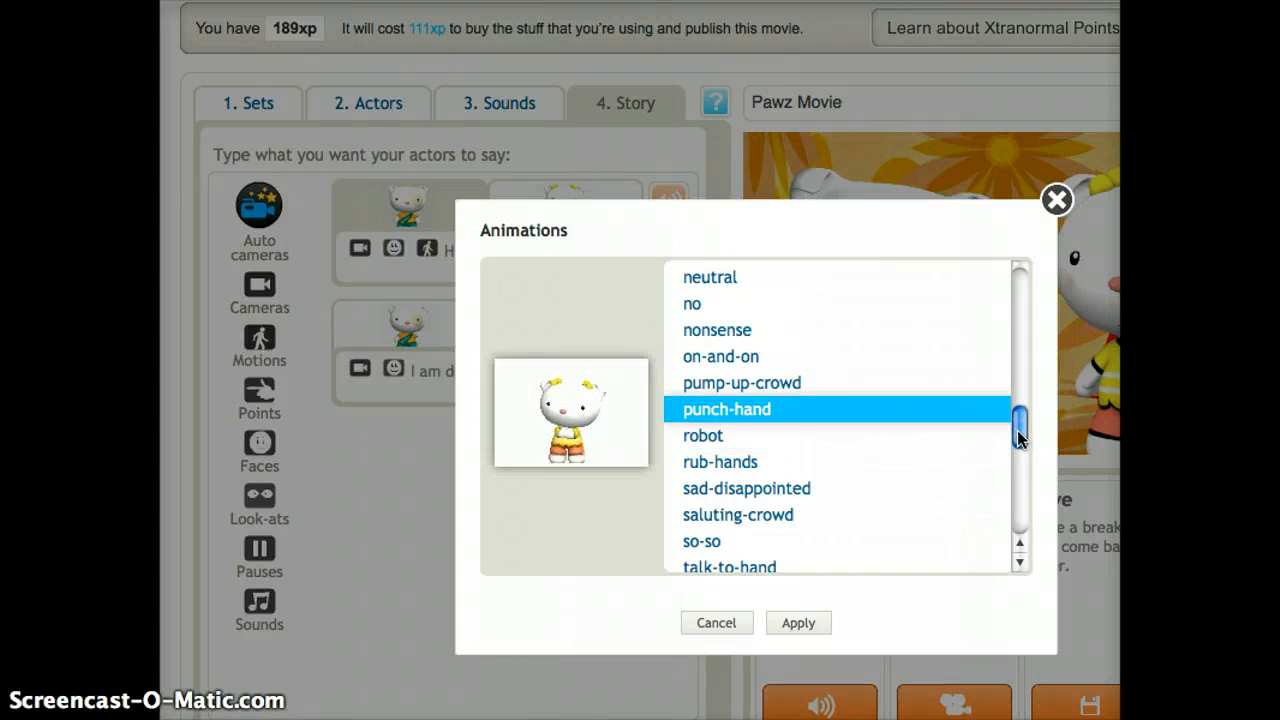
{"action": "left_click_drag", "start_coordinate": [1017, 435], "coordinate": [1017, 467]}
{"action": "left_click", "coordinate": [778, 457]}
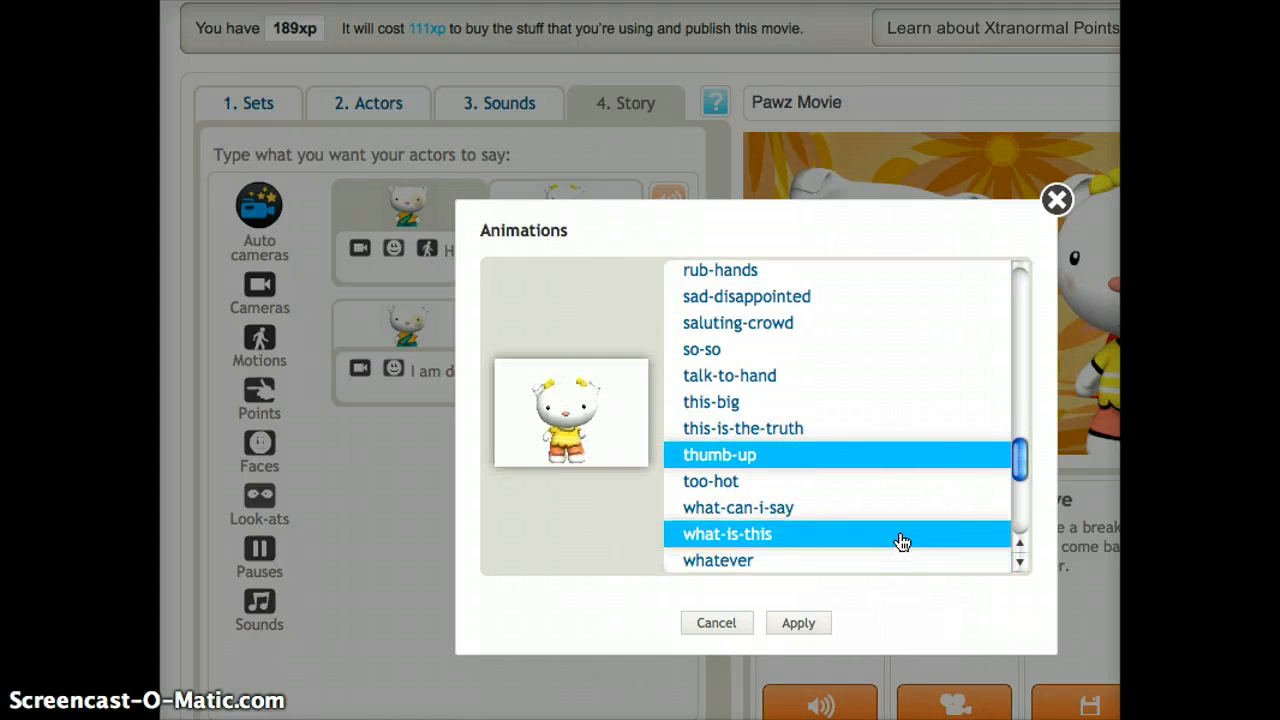
{"action": "left_click", "coordinate": [816, 622]}
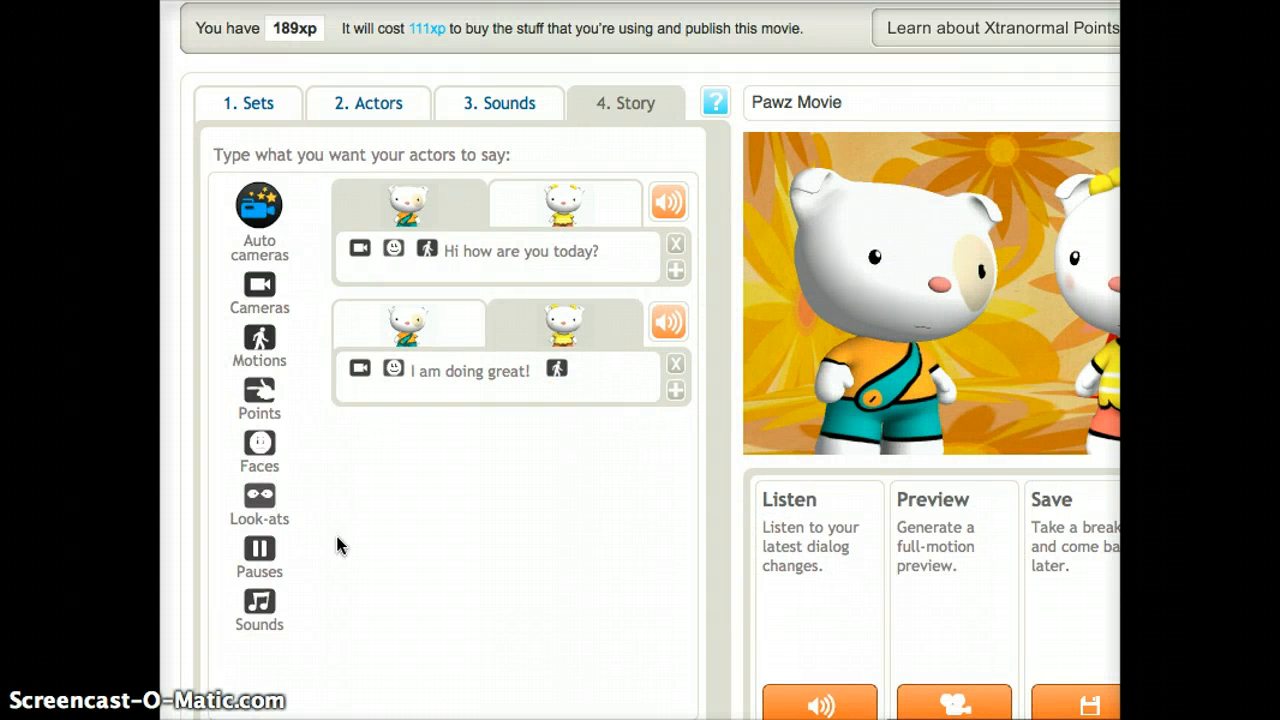
Step: Add the Applause sound at the end of the second actor's line and move its motion marker in front of the dialogue
{"action": "left_click_drag", "start_coordinate": [262, 604], "coordinate": [600, 385]}
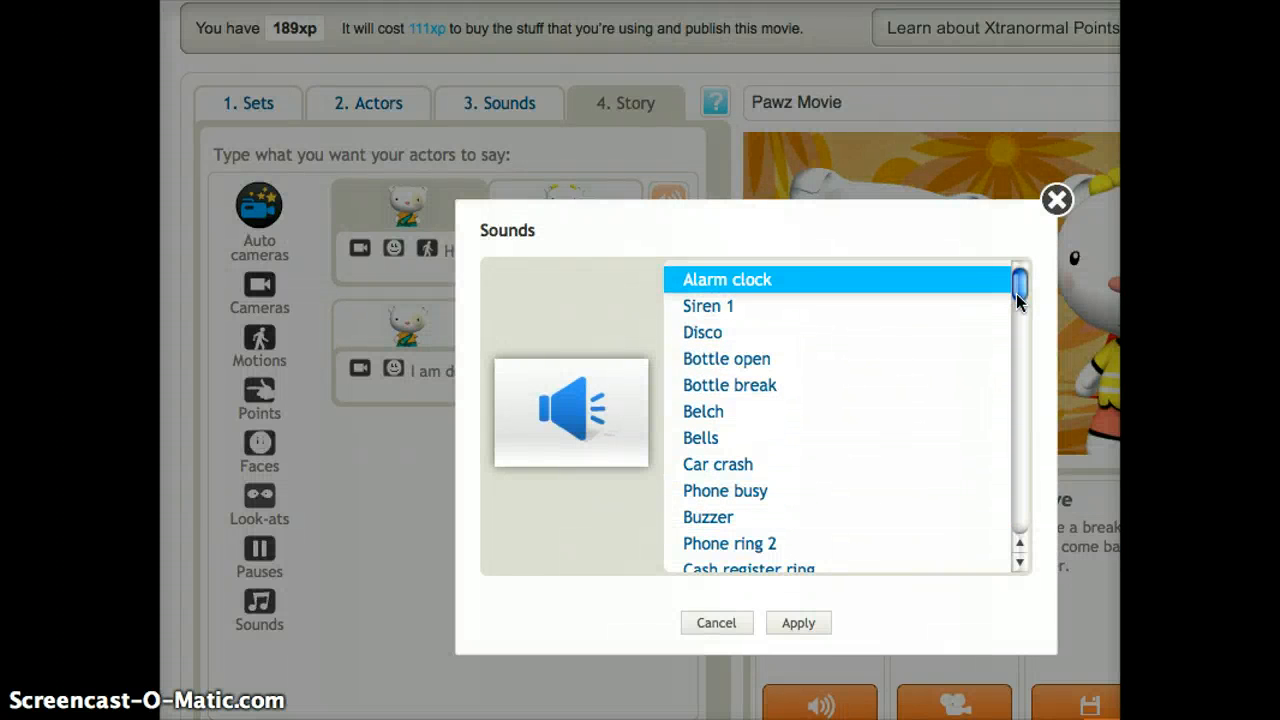
{"action": "left_click_drag", "start_coordinate": [1019, 287], "coordinate": [1016, 326]}
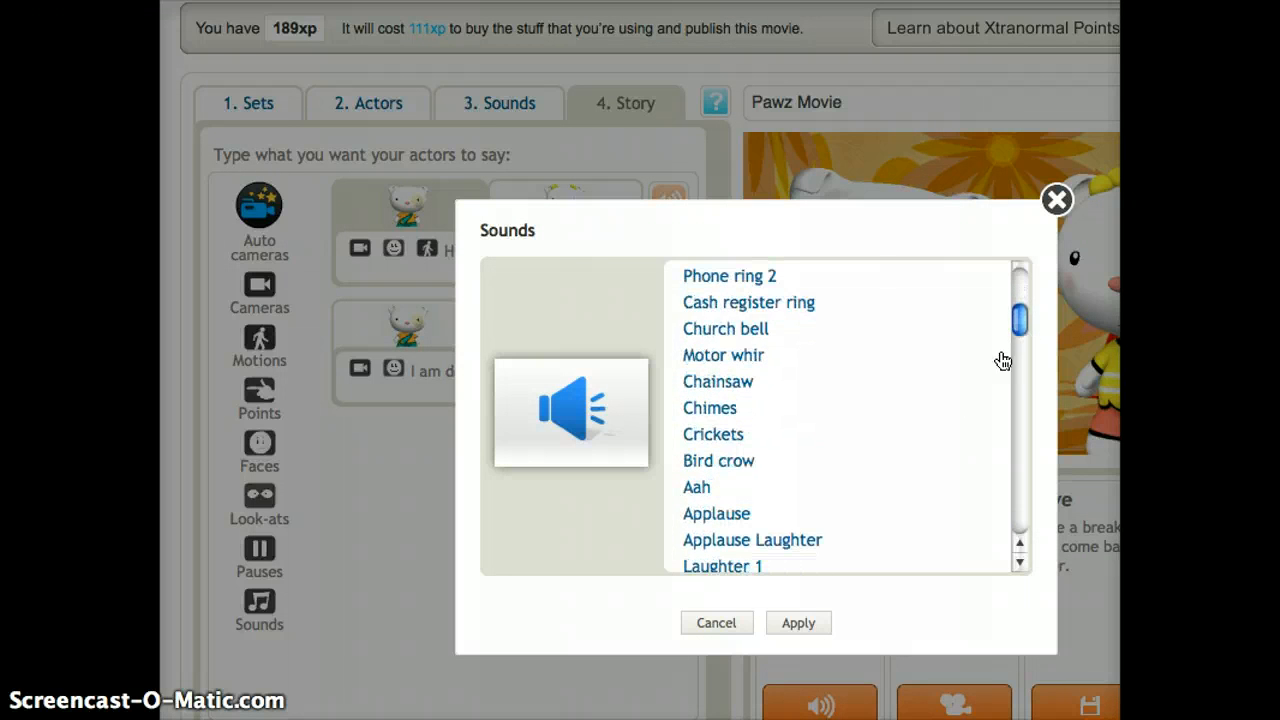
{"action": "left_click", "coordinate": [907, 516]}
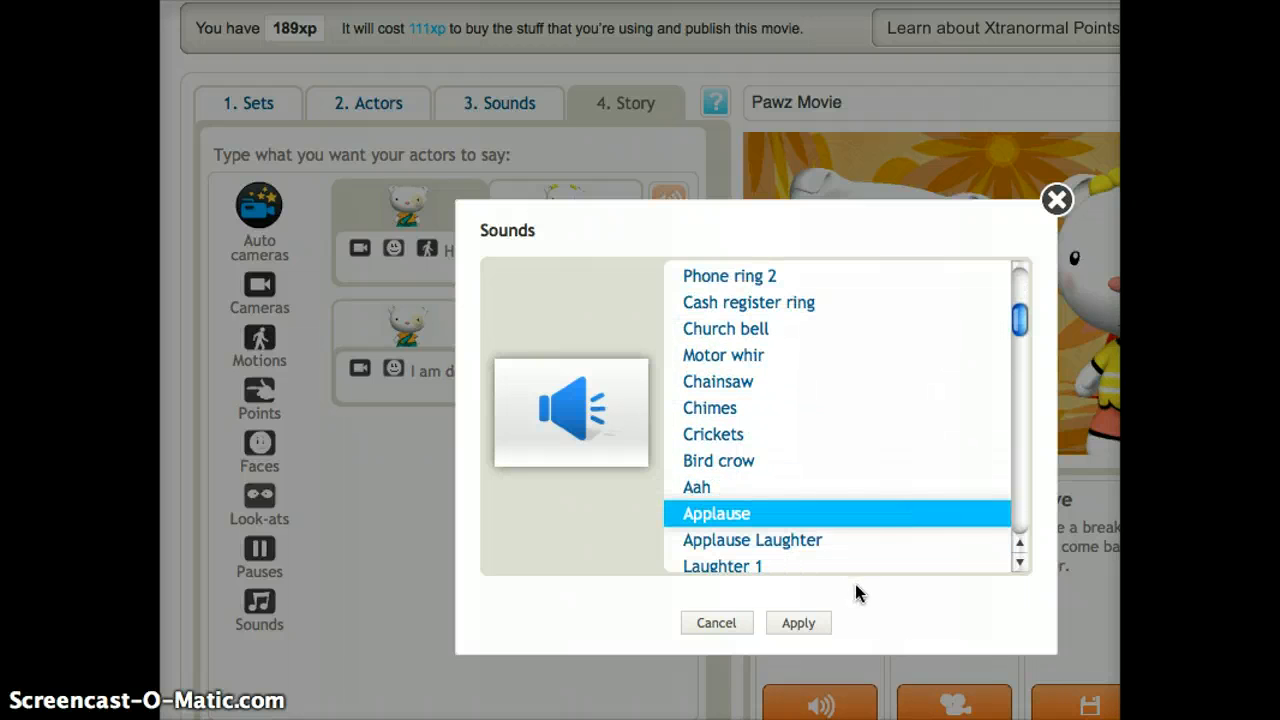
{"action": "left_click", "coordinate": [798, 623]}
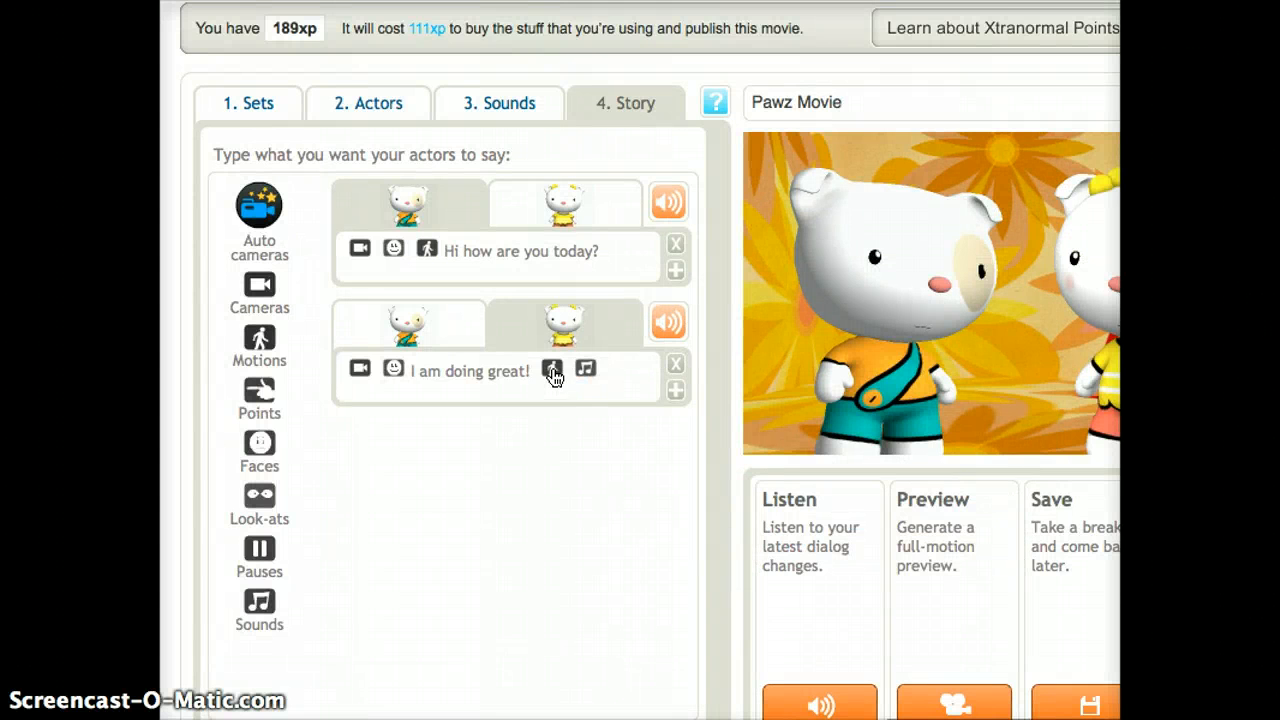
{"action": "left_click_drag", "start_coordinate": [553, 375], "coordinate": [411, 379]}
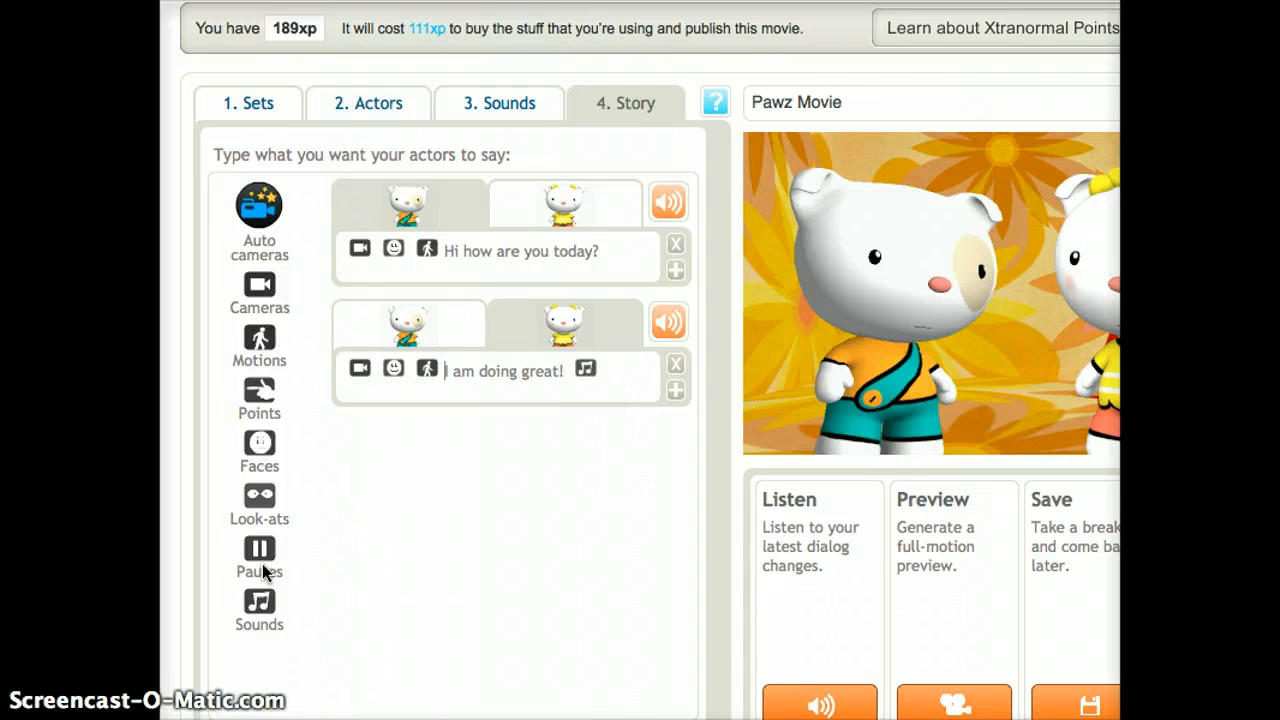
Step: Insert the "I'm thinking..." pause before the word "great!" in the second actor's line
{"action": "left_click_drag", "start_coordinate": [278, 556], "coordinate": [530, 380]}
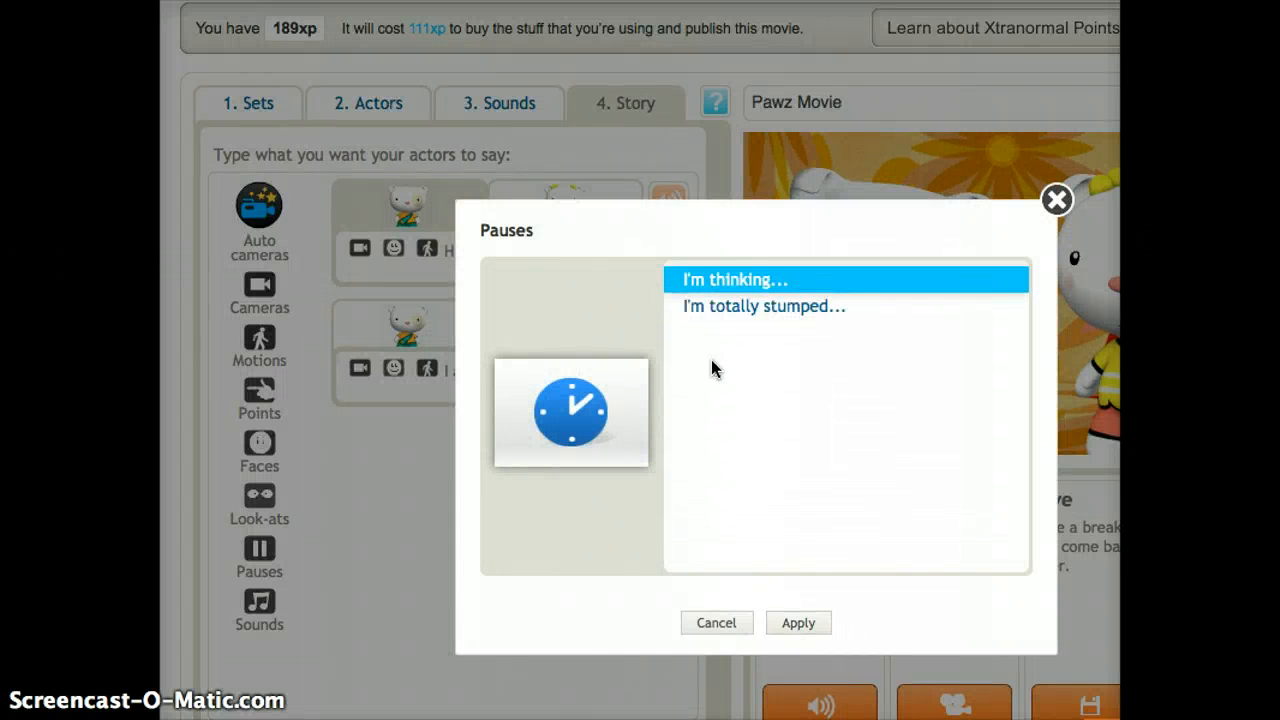
{"action": "left_click", "coordinate": [730, 310]}
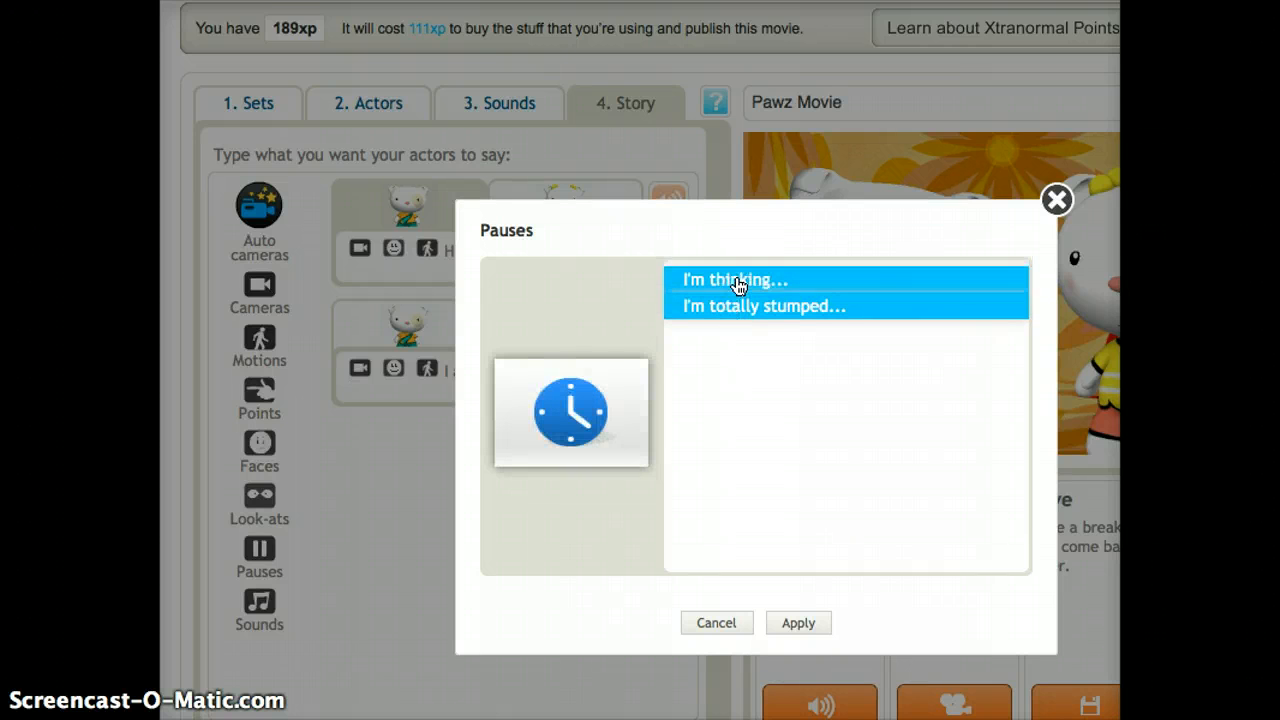
{"action": "left_click", "coordinate": [737, 283]}
{"action": "left_click", "coordinate": [798, 621]}
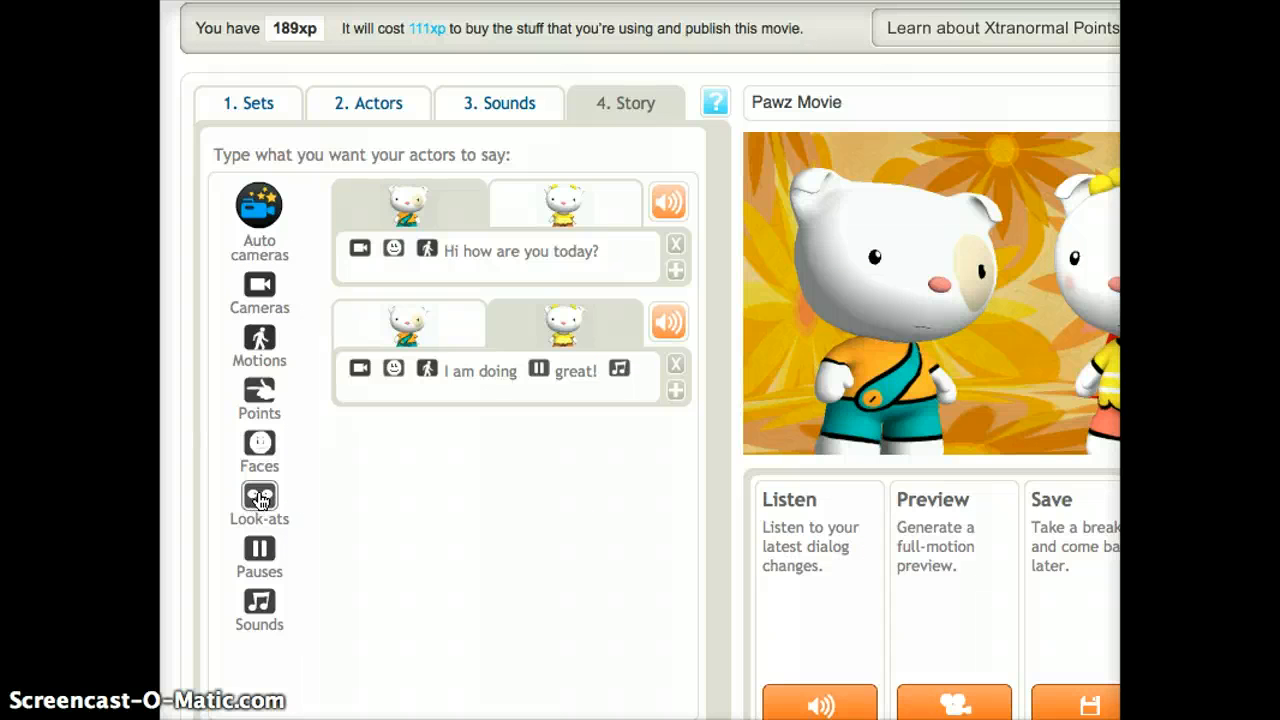
Step: Examine the look-at and point options offered for the second actor's line without applying any
{"action": "left_click_drag", "start_coordinate": [255, 505], "coordinate": [375, 367]}
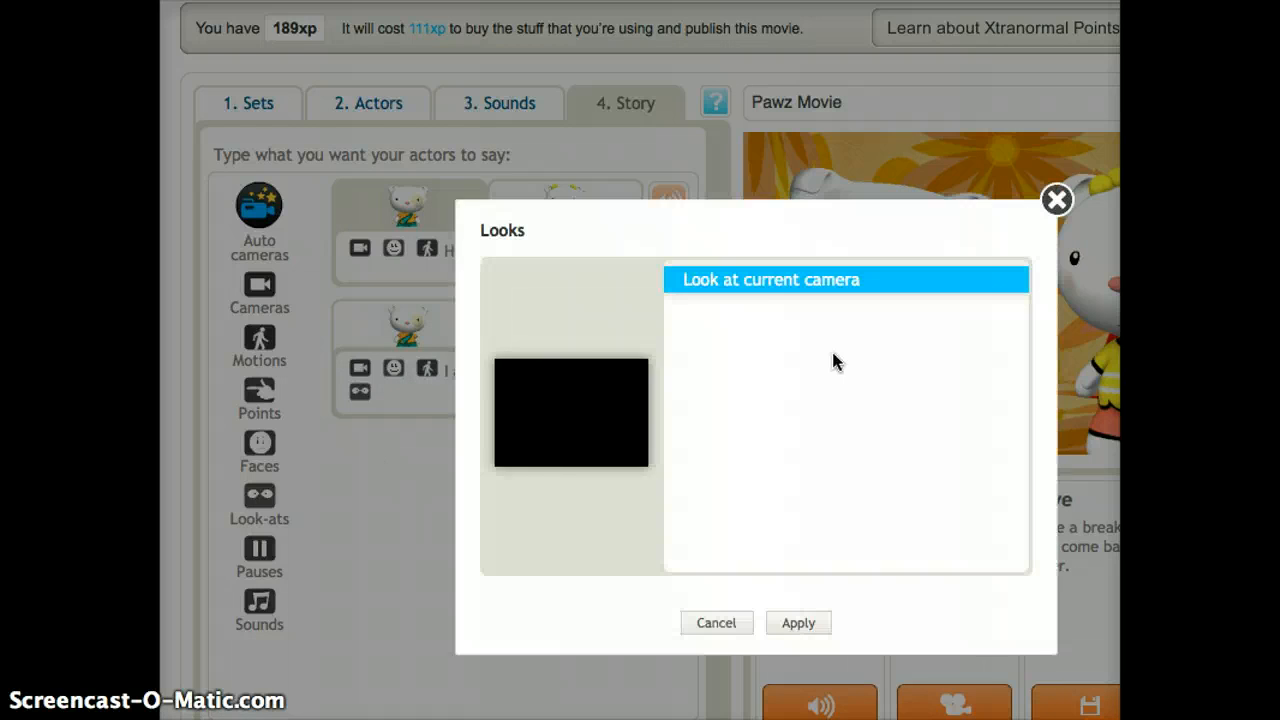
{"action": "left_click", "coordinate": [723, 625]}
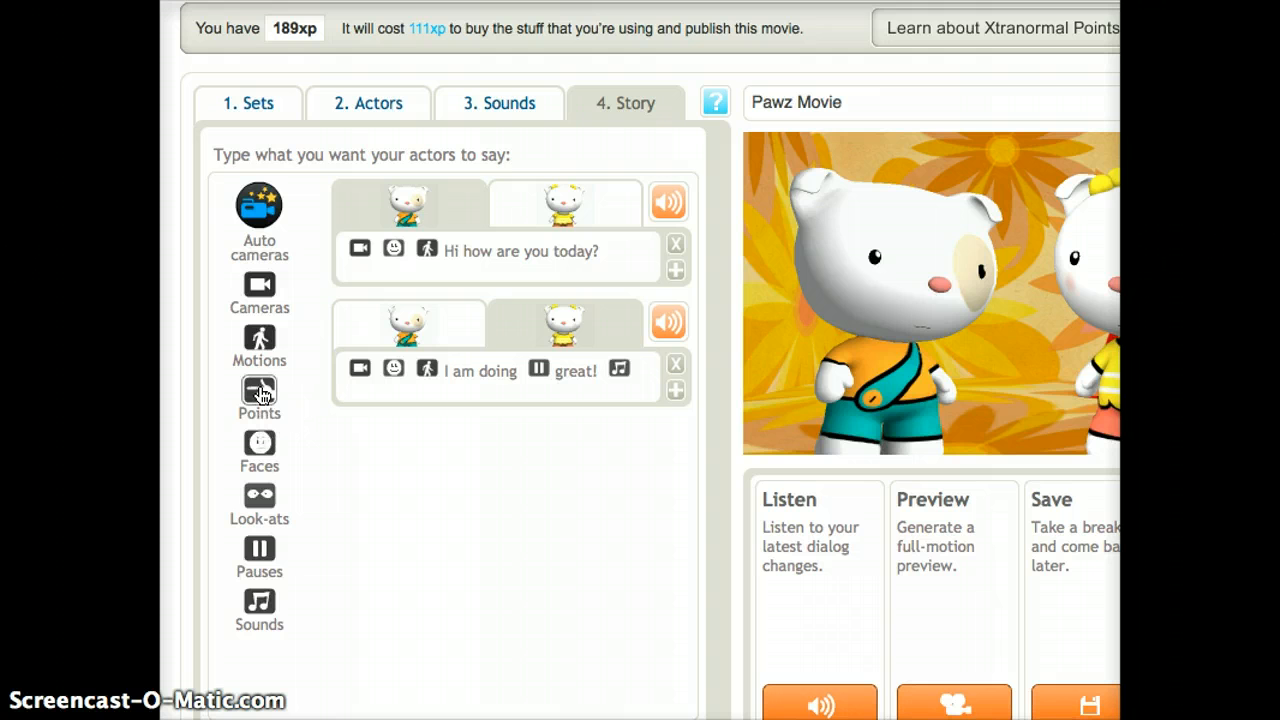
{"action": "left_click_drag", "start_coordinate": [259, 394], "coordinate": [372, 395]}
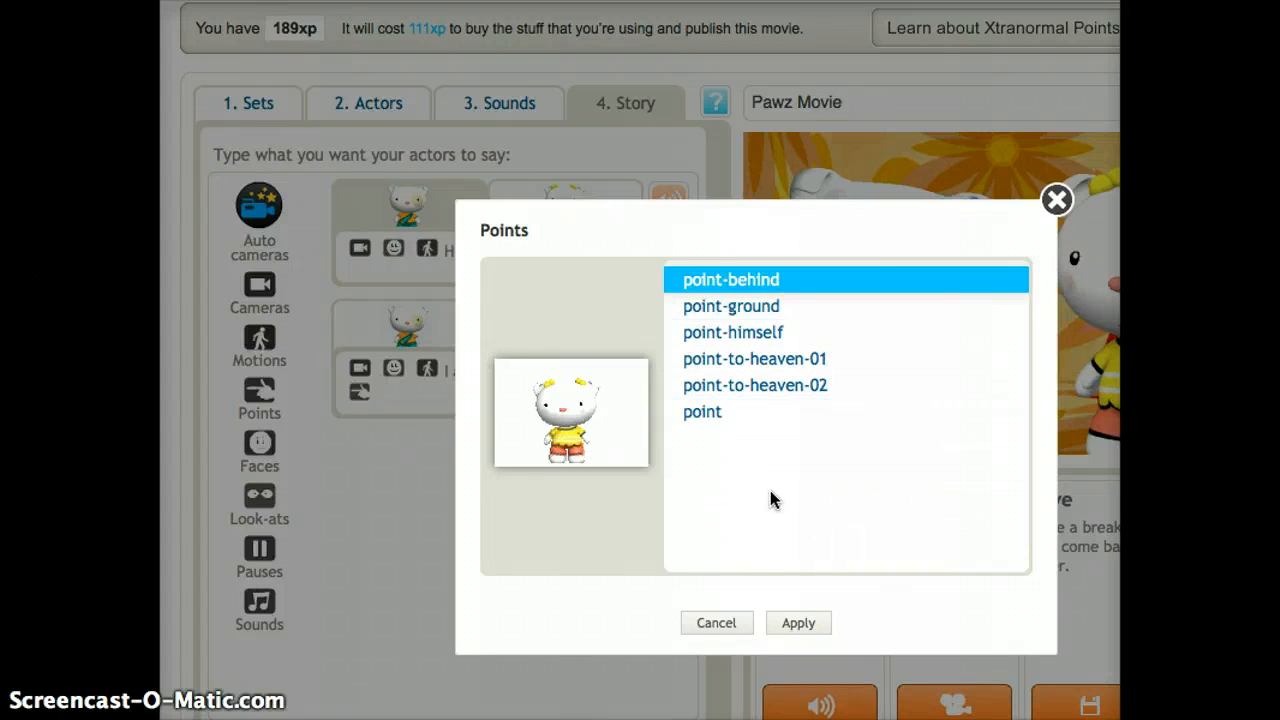
{"action": "left_click", "coordinate": [694, 622]}
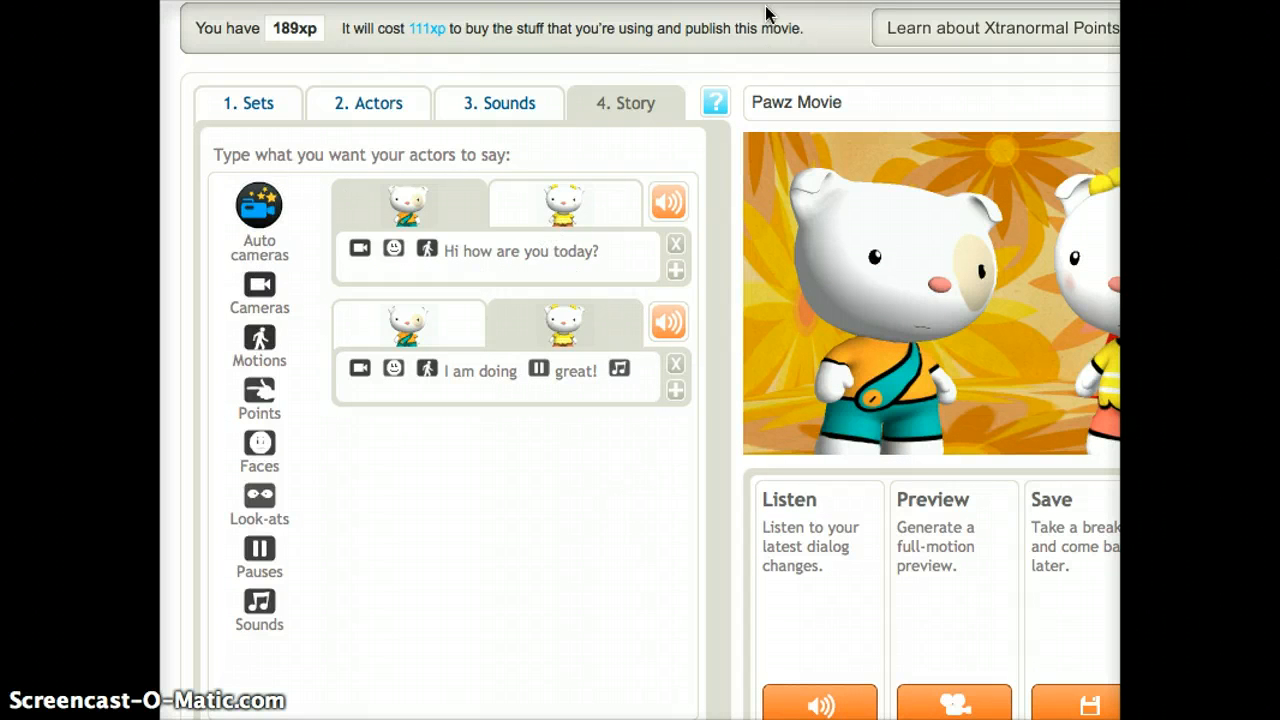
Step: Start generating a full-motion preview of the movie and cancel it while it loads
{"action": "scroll", "coordinate": [640, 360], "scroll_direction": "right", "scroll_amount": 3}
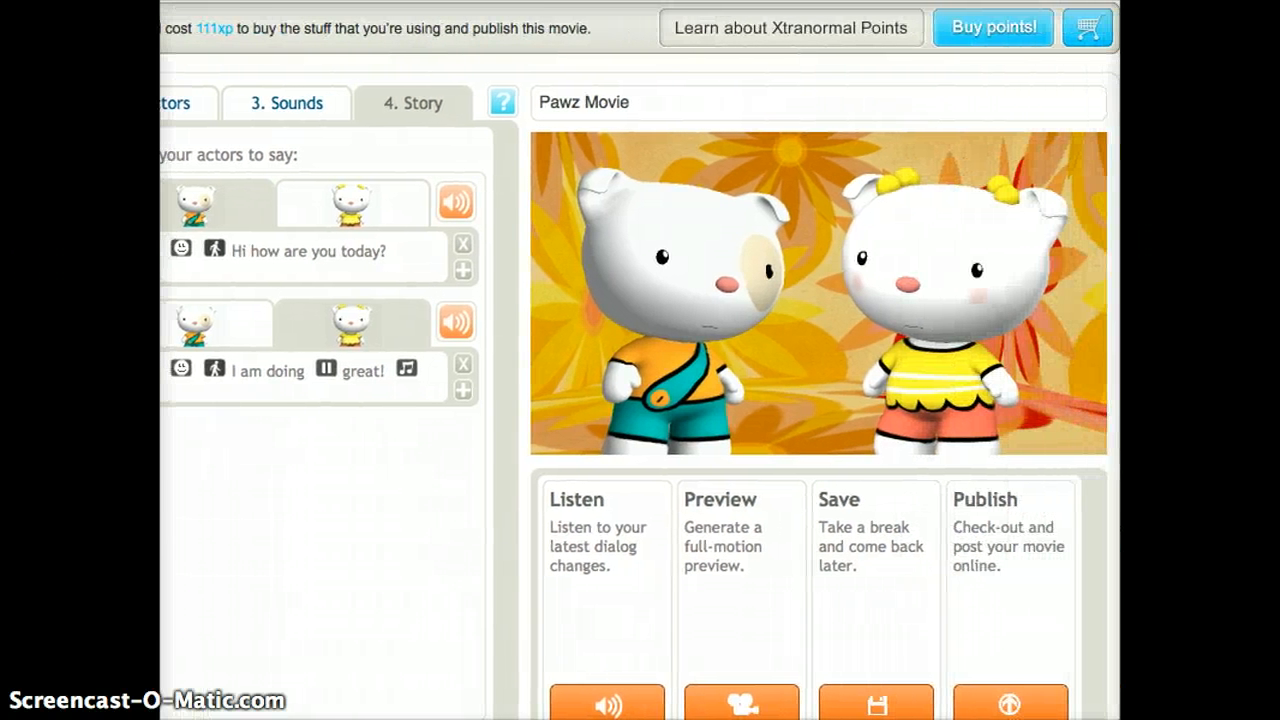
{"action": "left_click", "coordinate": [737, 700]}
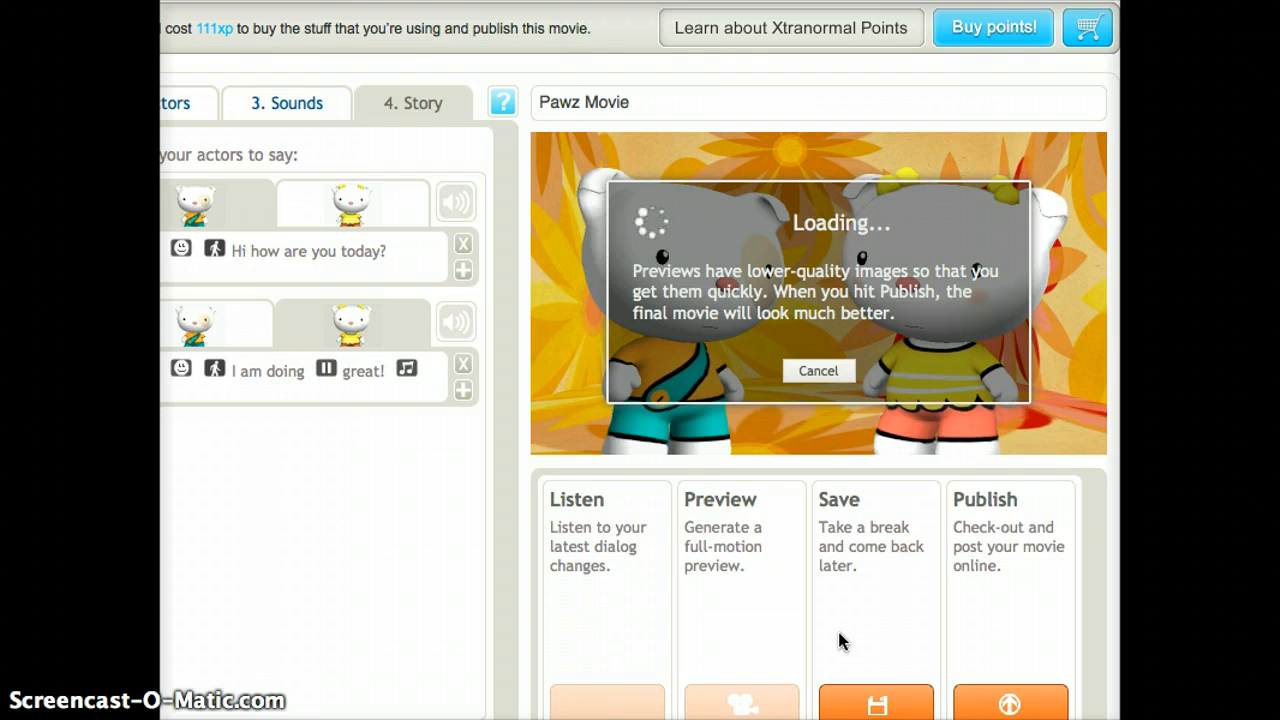
{"action": "left_click", "coordinate": [819, 373]}
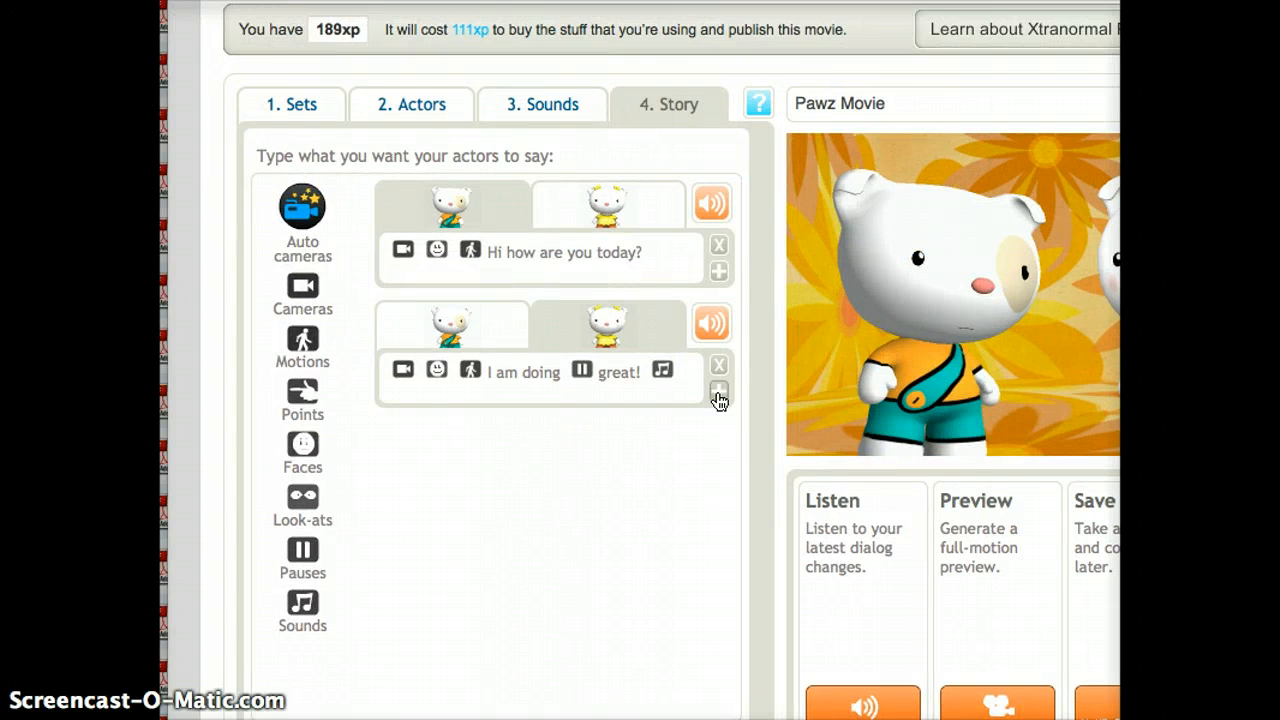
Step: Add a Text-to-Speech bubble below the second actor's line and delete it again
{"action": "left_click", "coordinate": [718, 392]}
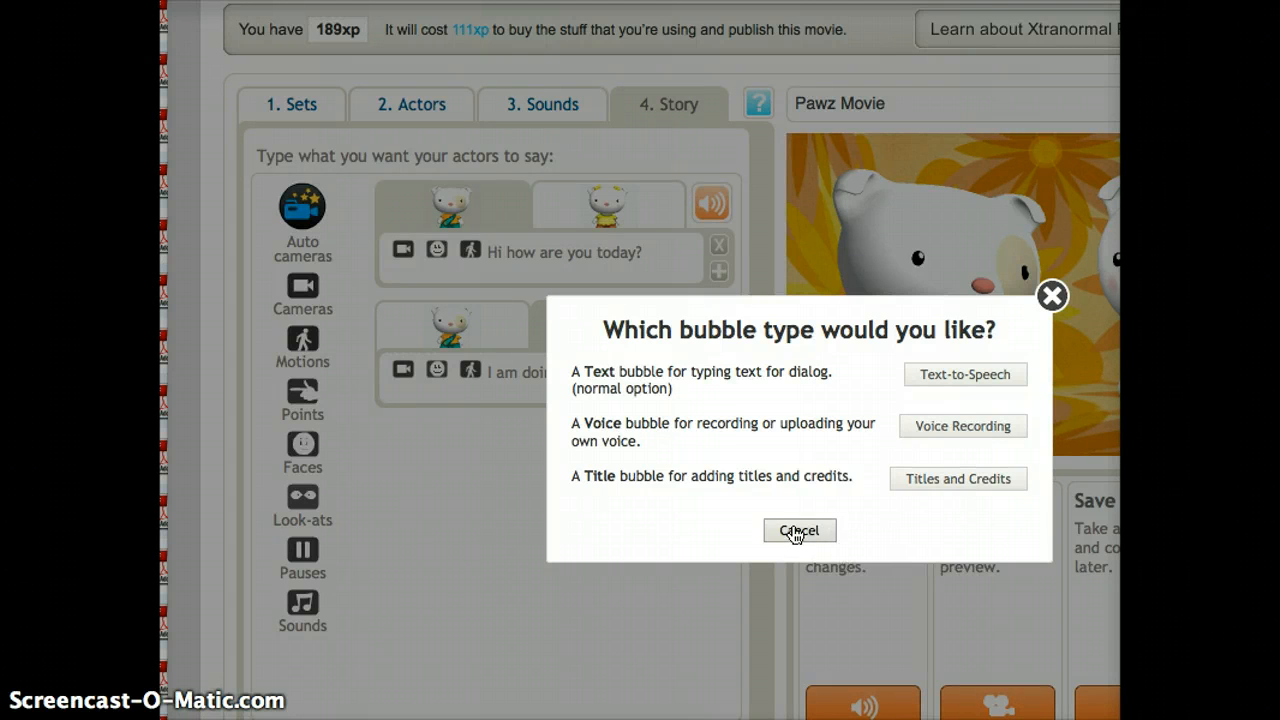
{"action": "left_click", "coordinate": [963, 376]}
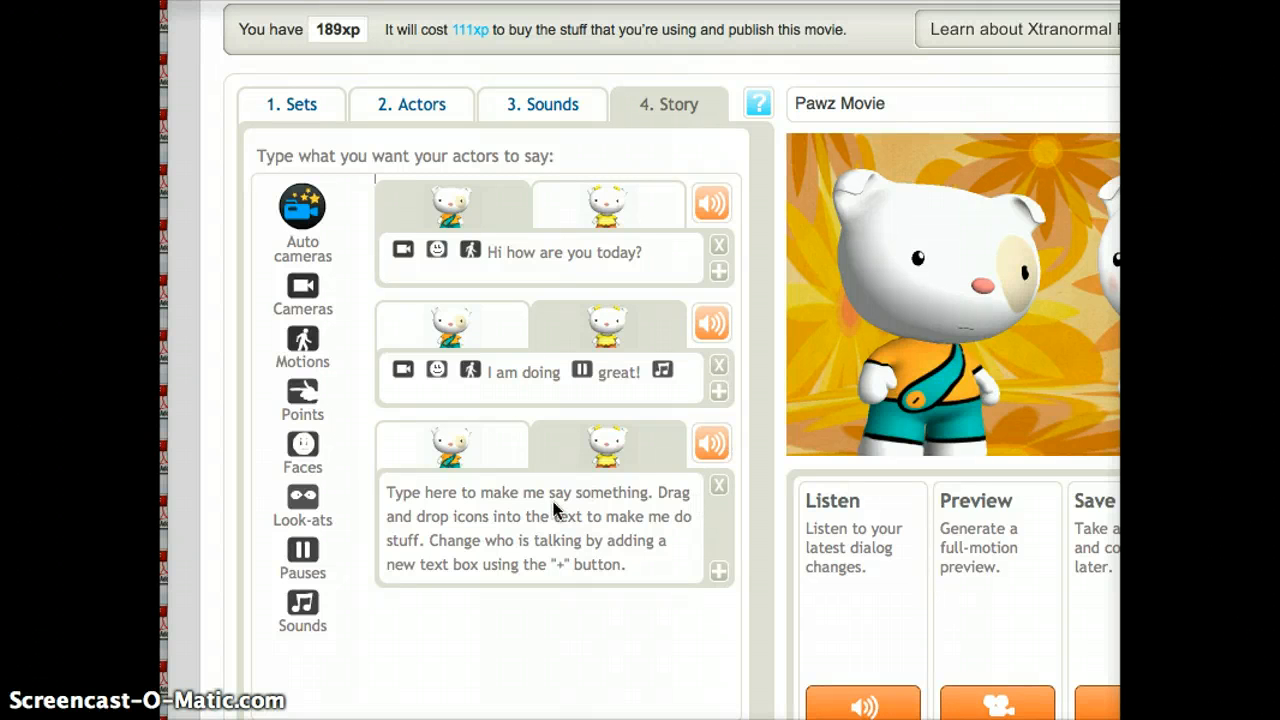
{"action": "left_click", "coordinate": [717, 489]}
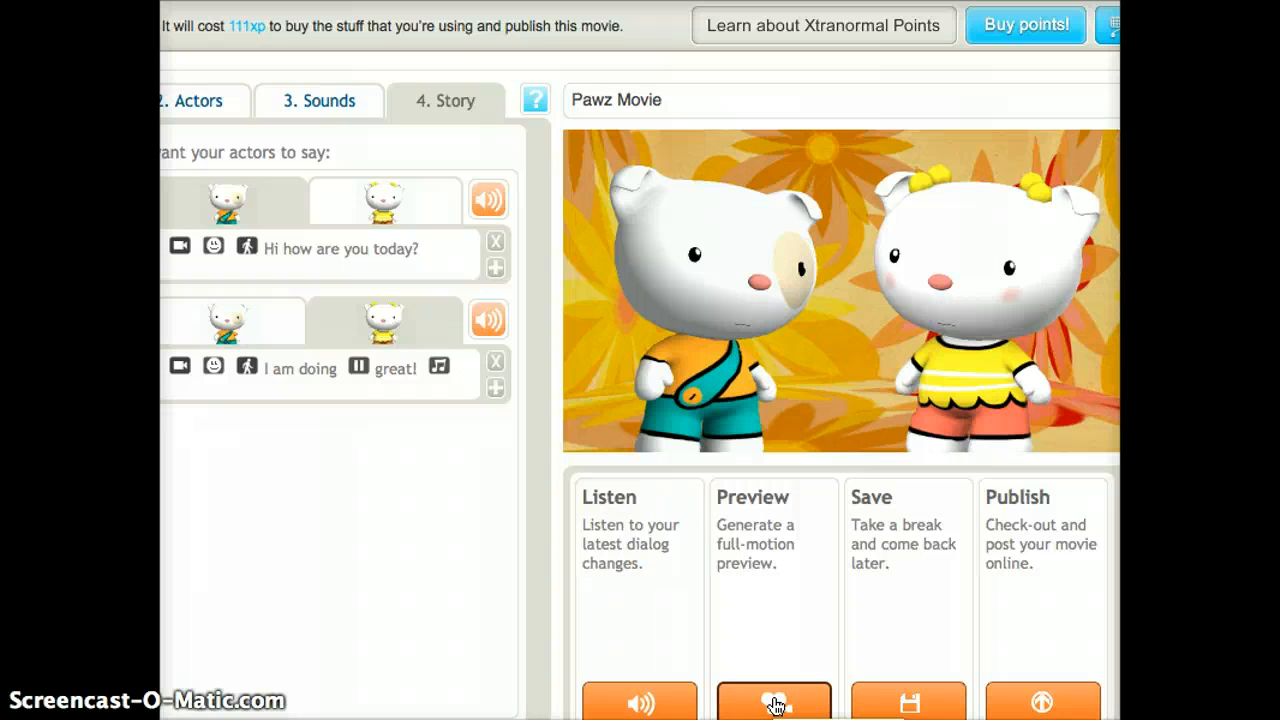
Step: Request the full-motion preview once more and cancel its generation
{"action": "left_click", "coordinate": [776, 705]}
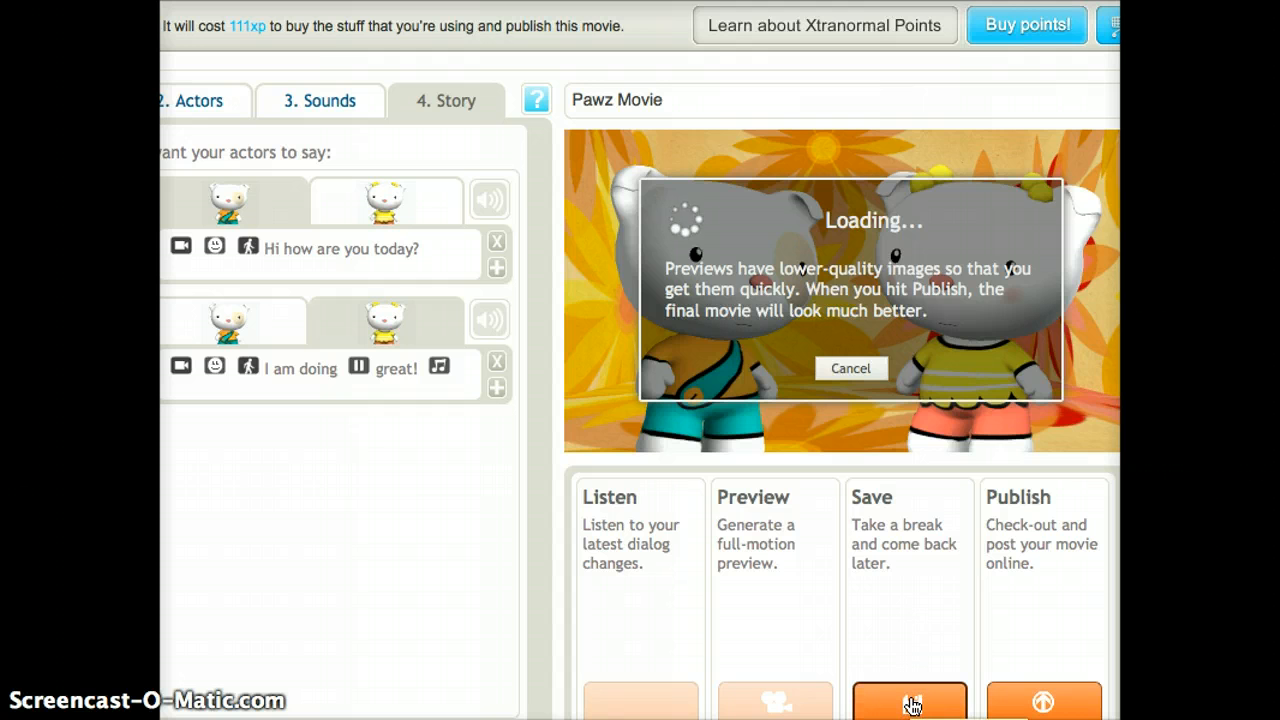
{"action": "left_click", "coordinate": [850, 369]}
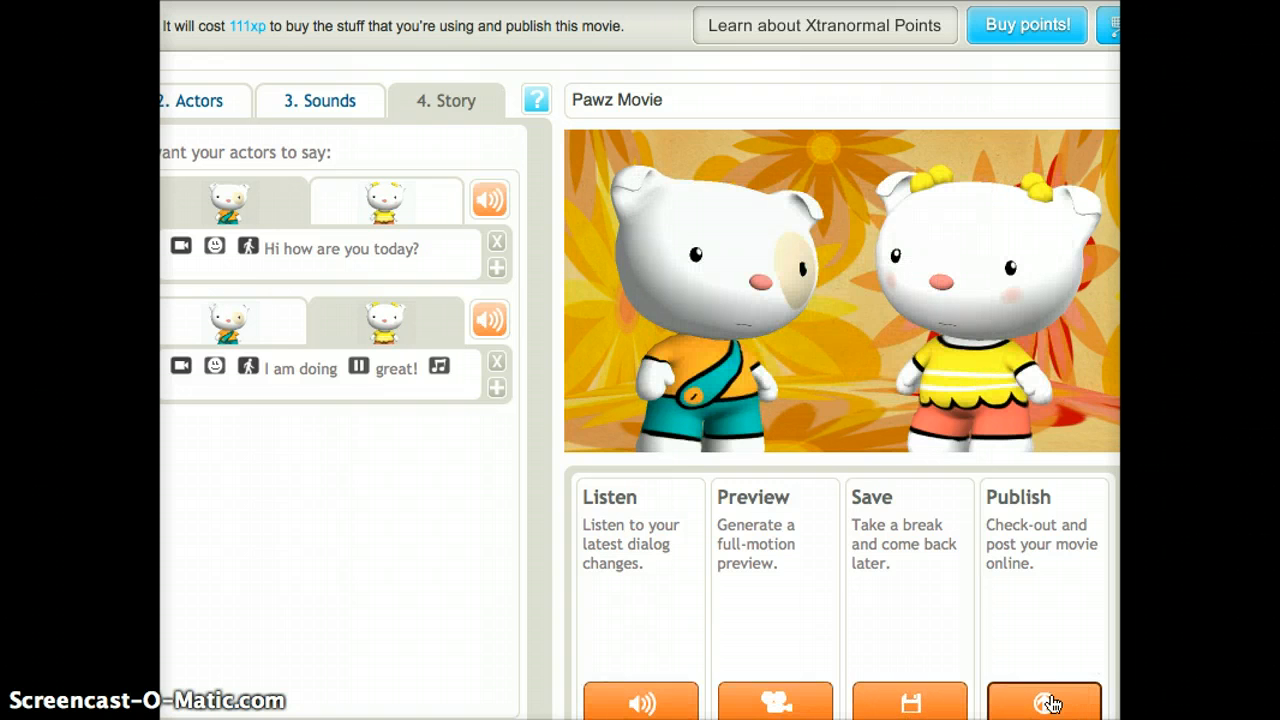
Step: Review the title, description, tags and content rating options for publishing the movie, and cancel without publishing
{"action": "left_click", "coordinate": [1045, 705]}
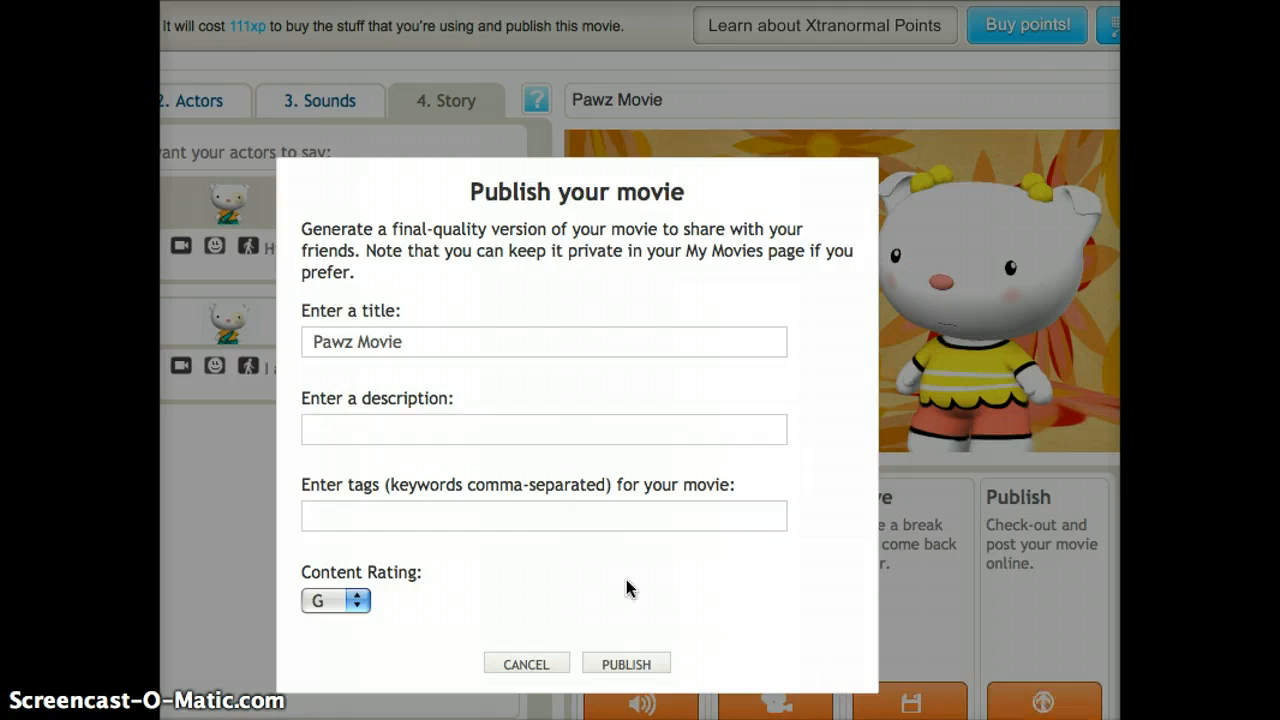
{"action": "left_click_drag", "start_coordinate": [400, 342], "coordinate": [231, 341]}
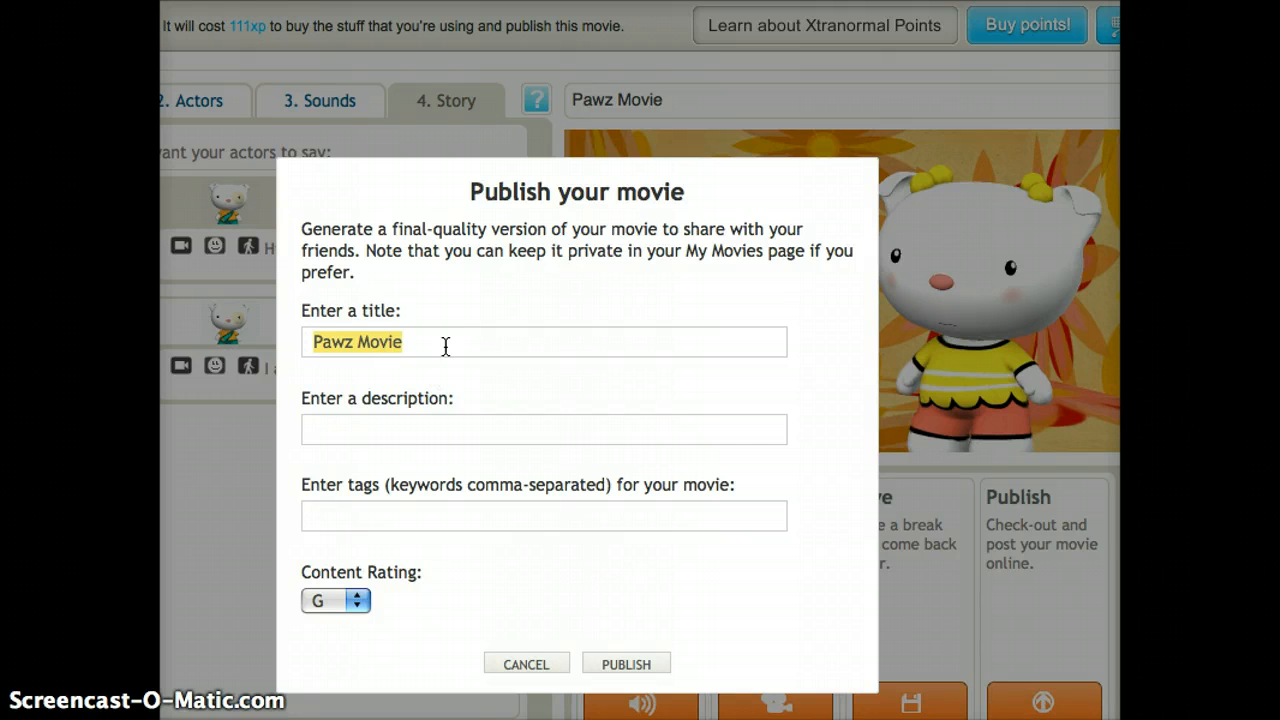
{"action": "left_click", "coordinate": [469, 430]}
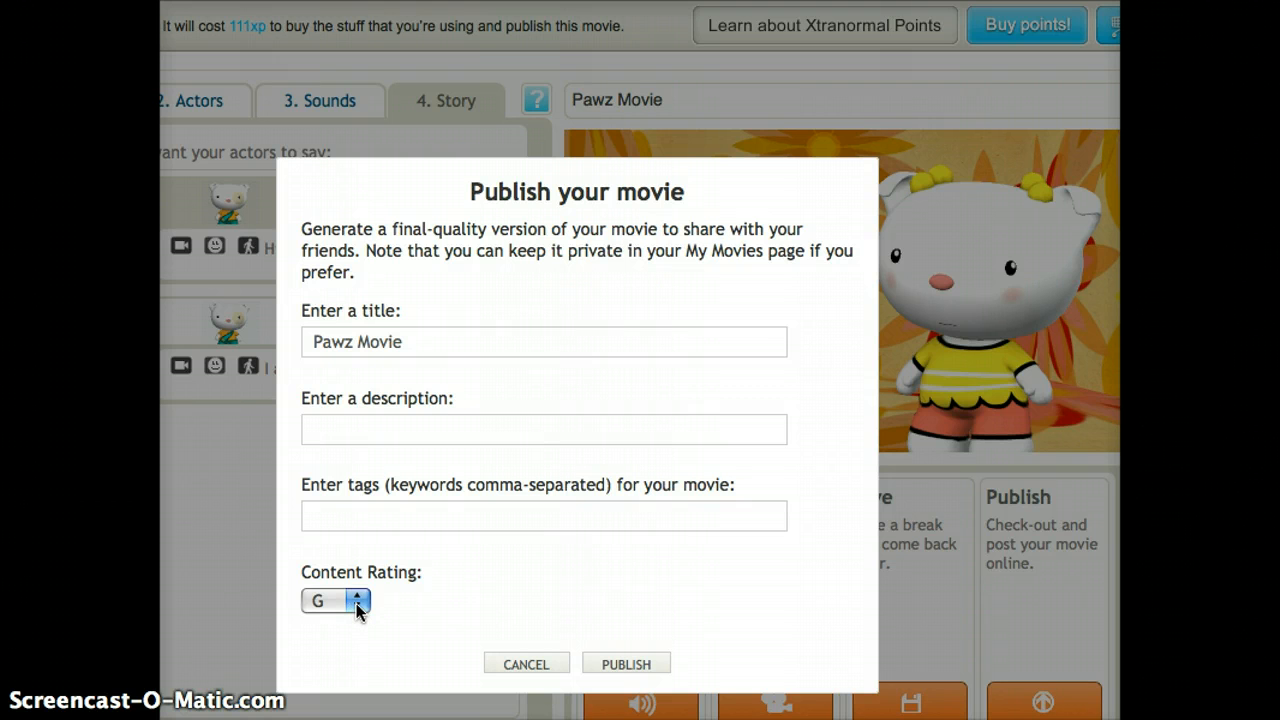
{"action": "left_click", "coordinate": [357, 603]}
{"action": "left_click", "coordinate": [357, 608]}
{"action": "left_click", "coordinate": [357, 605]}
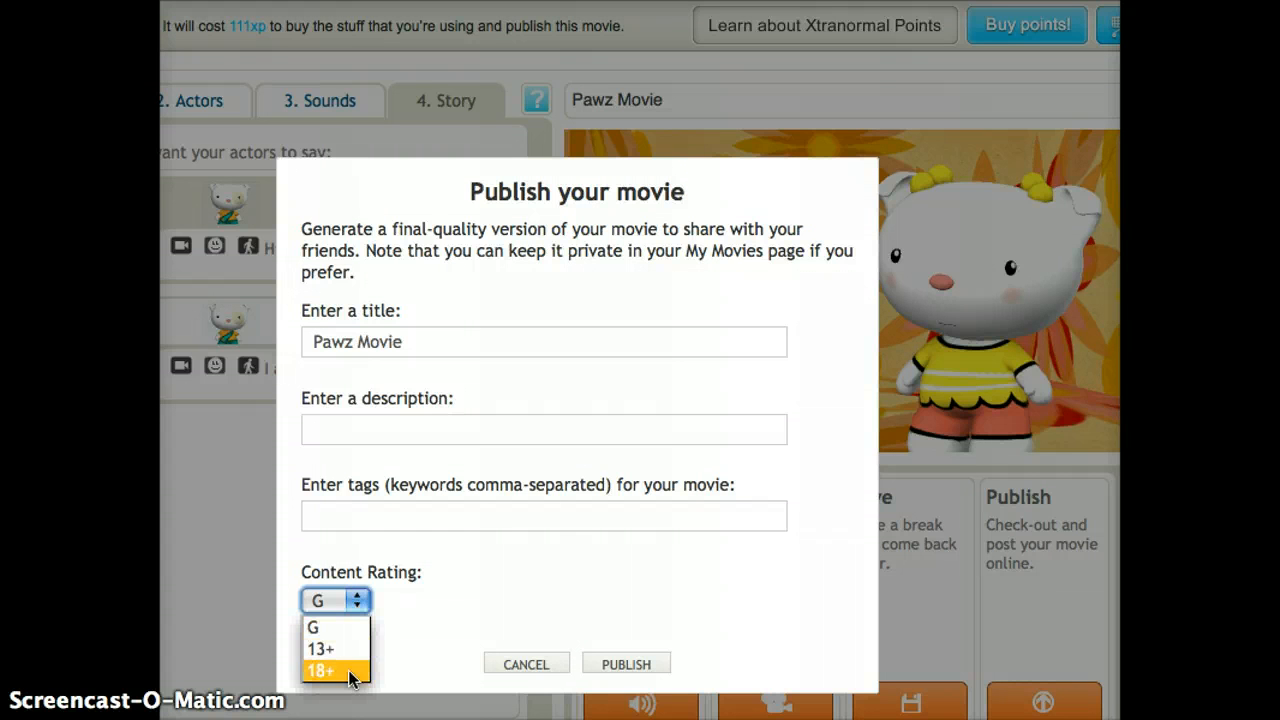
{"action": "left_click", "coordinate": [357, 600]}
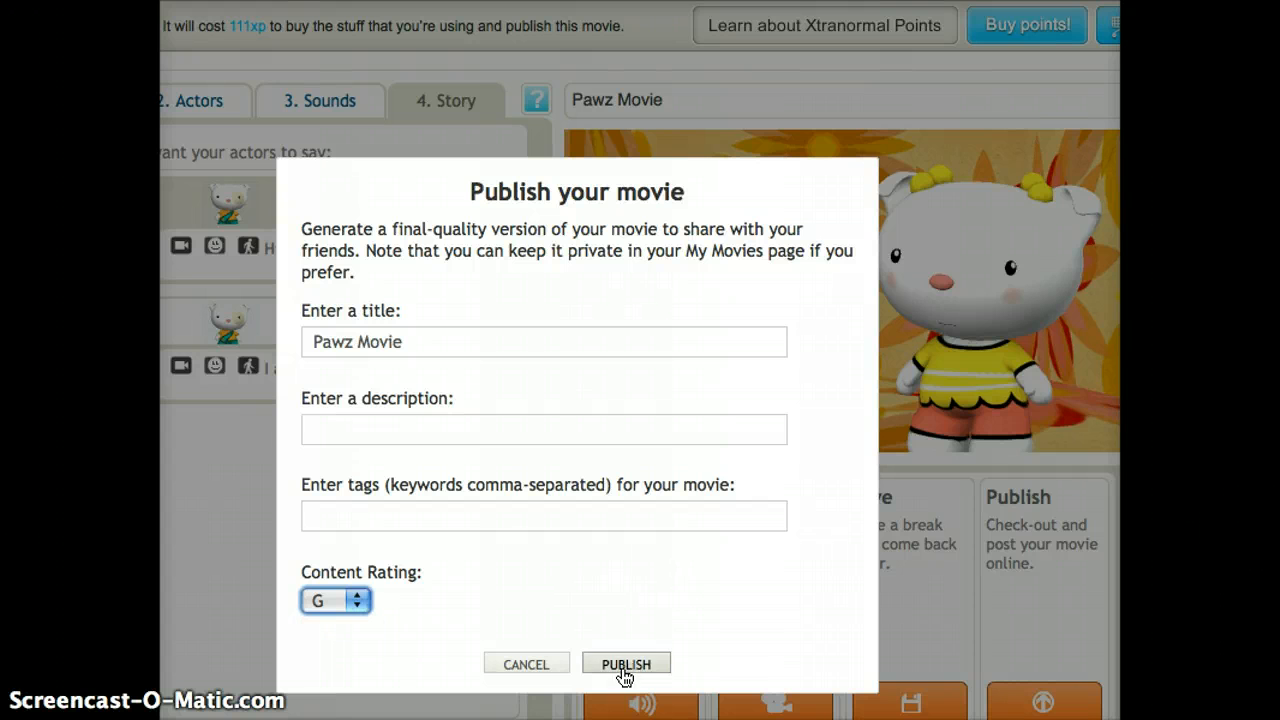
{"action": "left_click", "coordinate": [527, 666]}
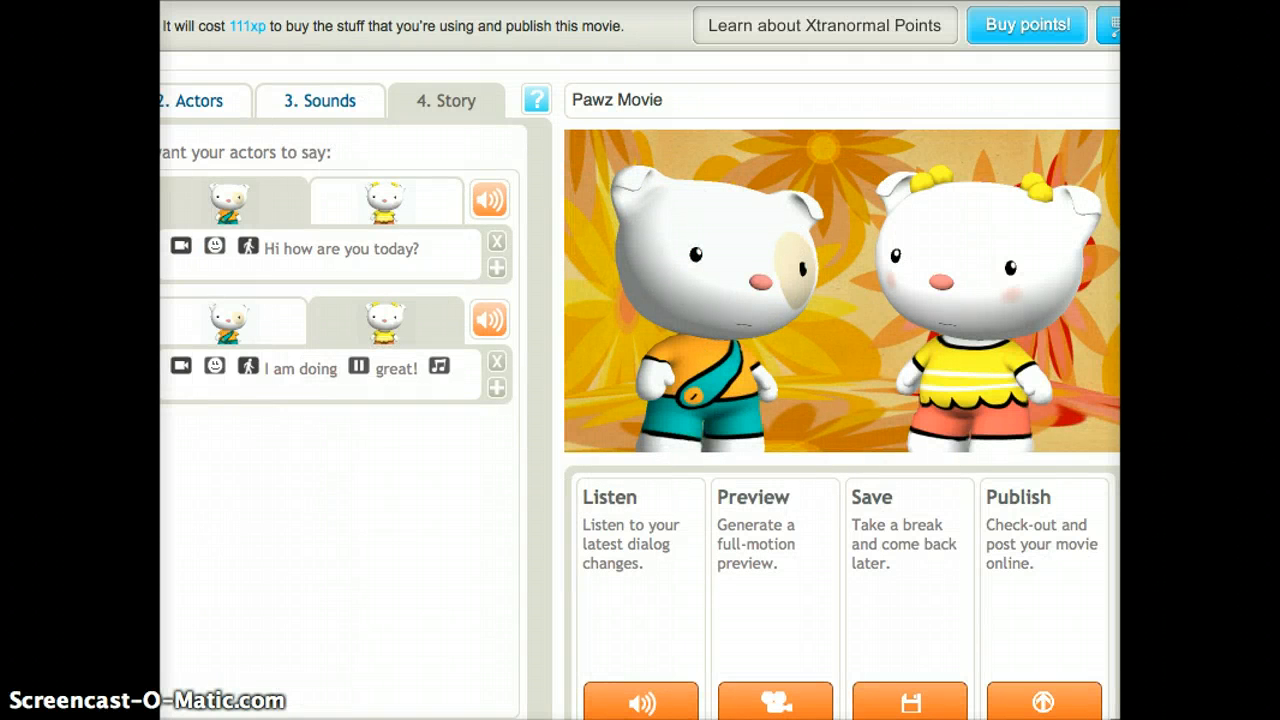
Step: Leave the movie editor without staying on the page and open the My Movies page with the published movies
{"action": "scroll", "coordinate": [805, 106], "scroll_direction": "up", "scroll_amount": 5}
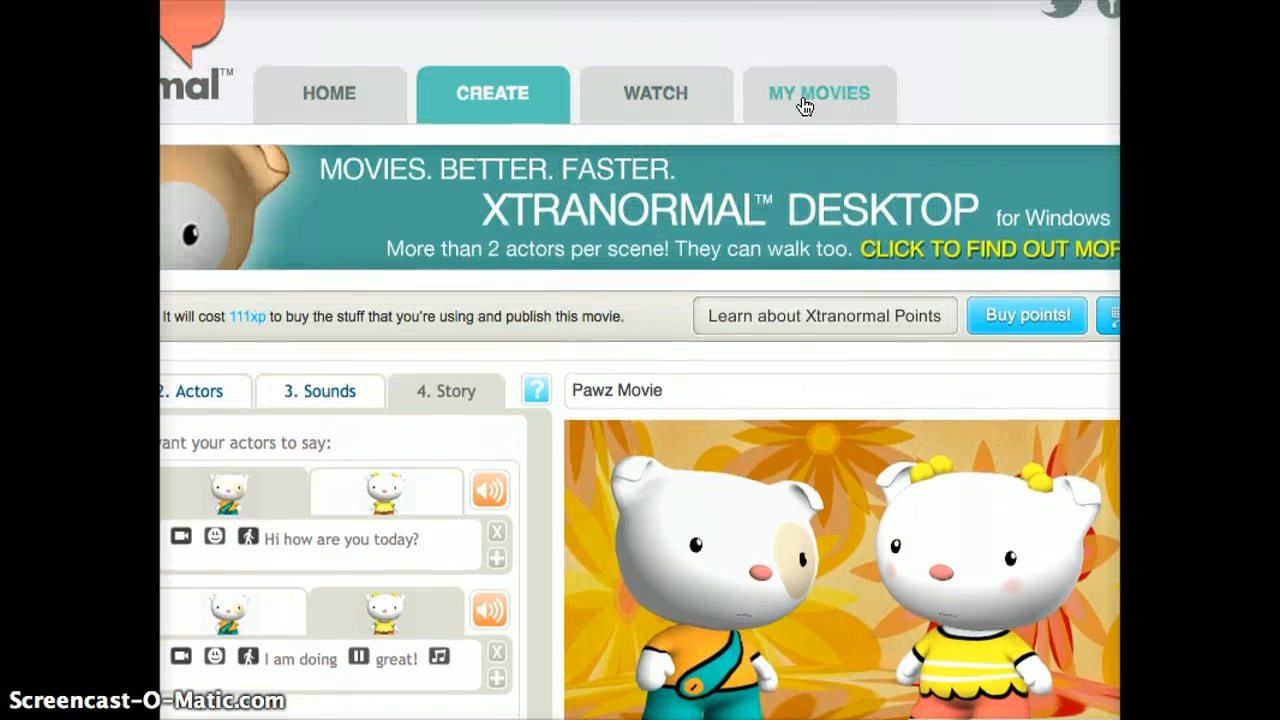
{"action": "left_click", "coordinate": [805, 106]}
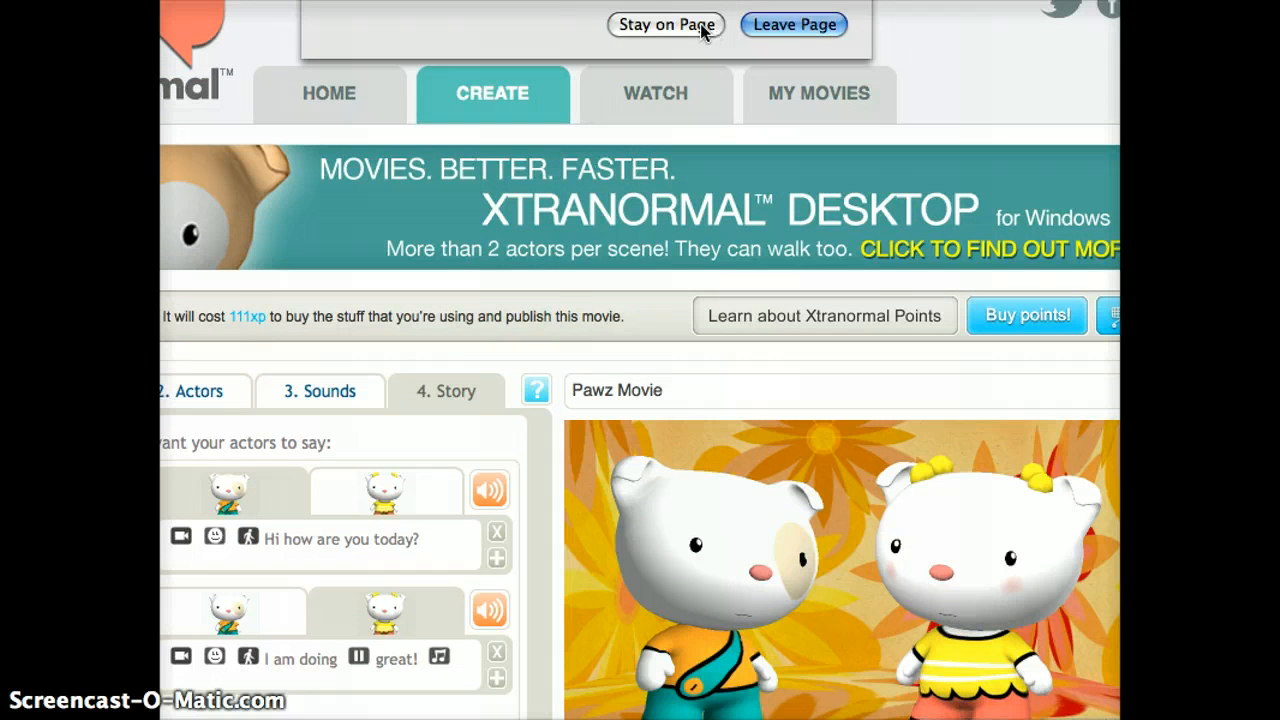
{"action": "left_click", "coordinate": [791, 29]}
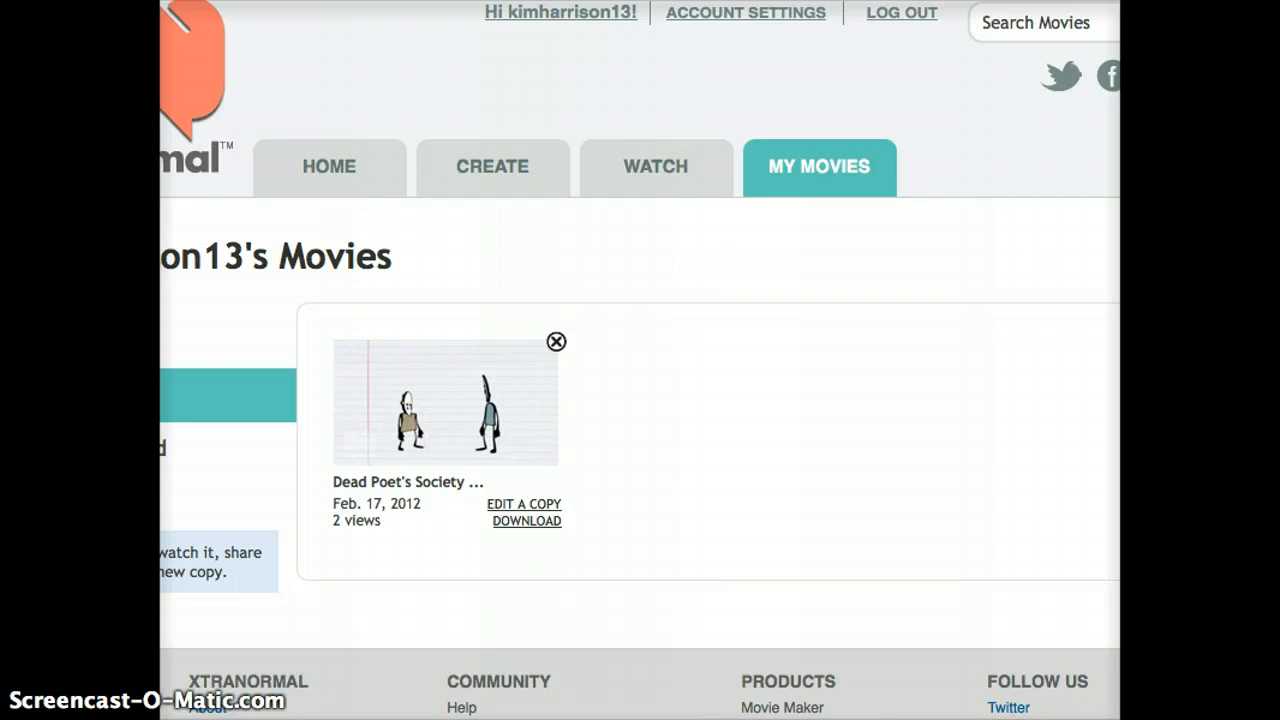
{"action": "scroll", "coordinate": [640, 400], "scroll_direction": "left", "scroll_amount": 3}
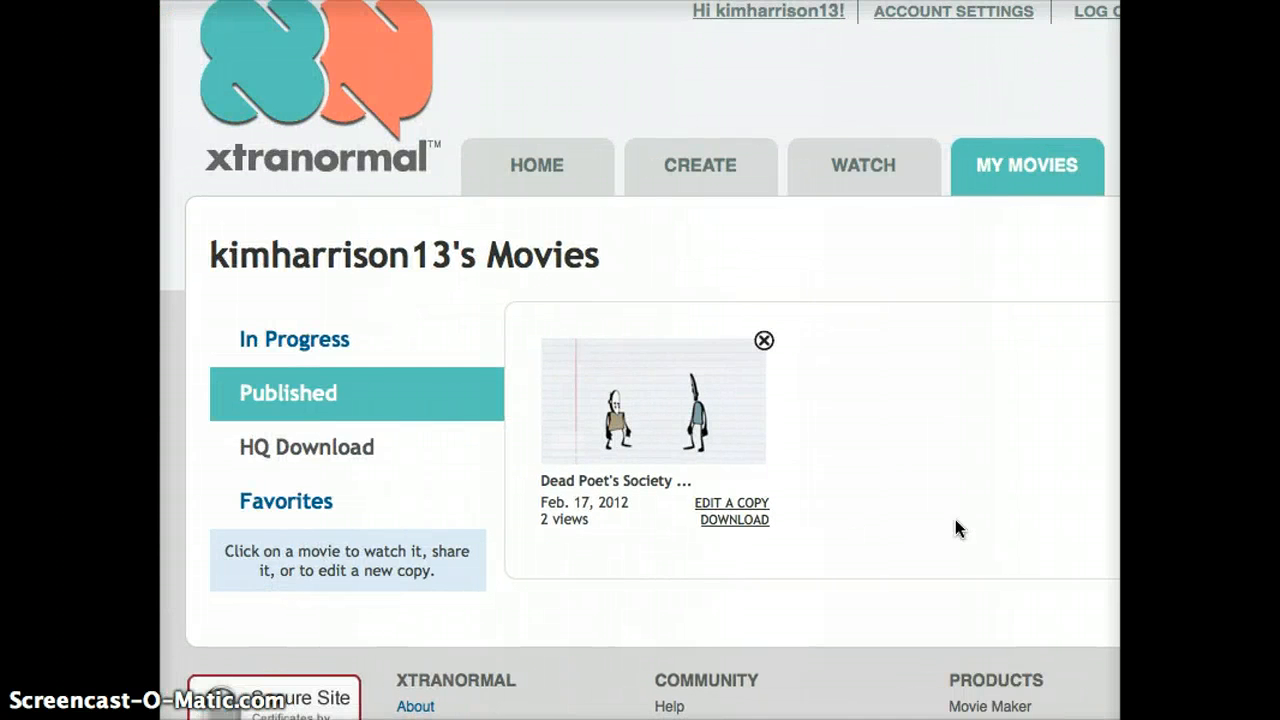